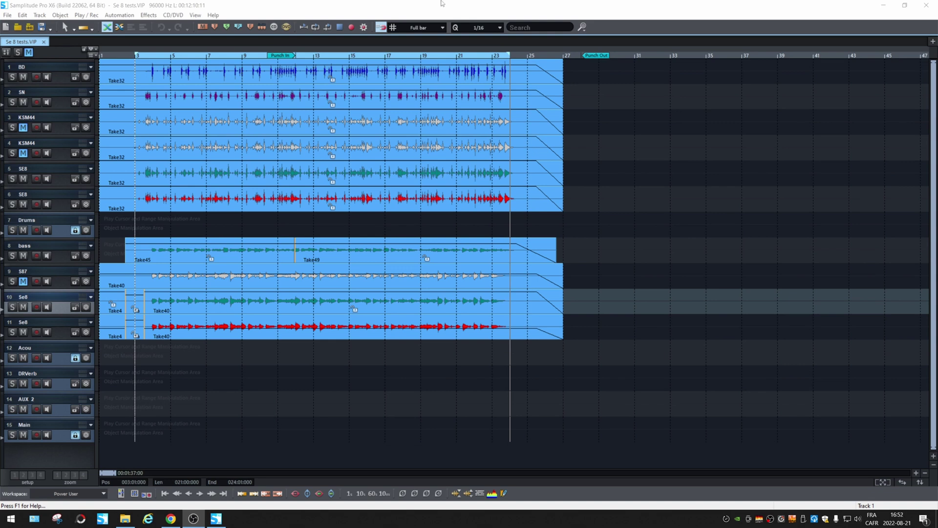
Step: Place the play cursor at bar 17 in the DRVerb track
left_click(387, 379)
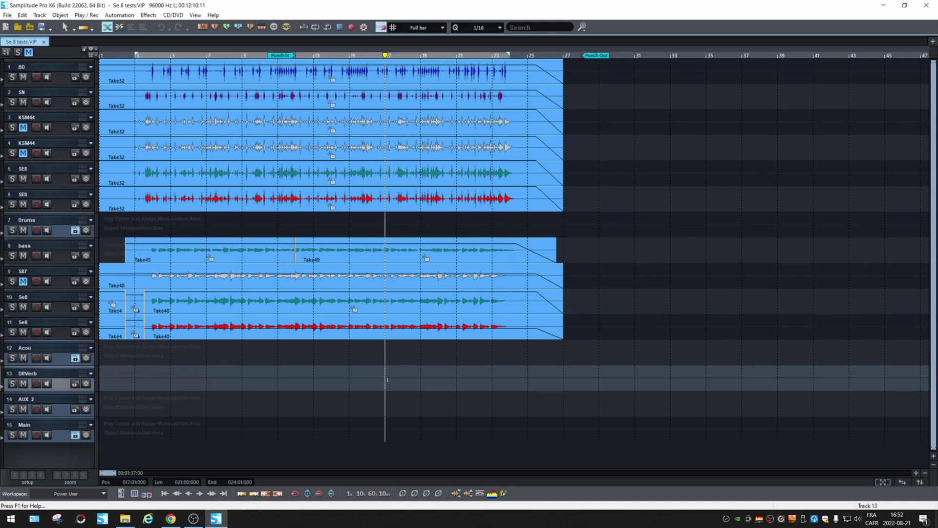
key("ctrl+alt+e")
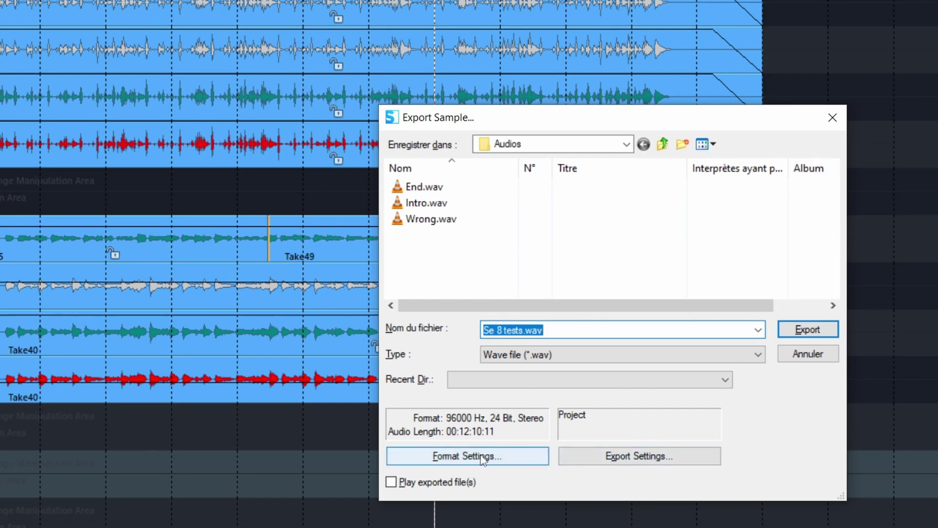
left_click(514, 462)
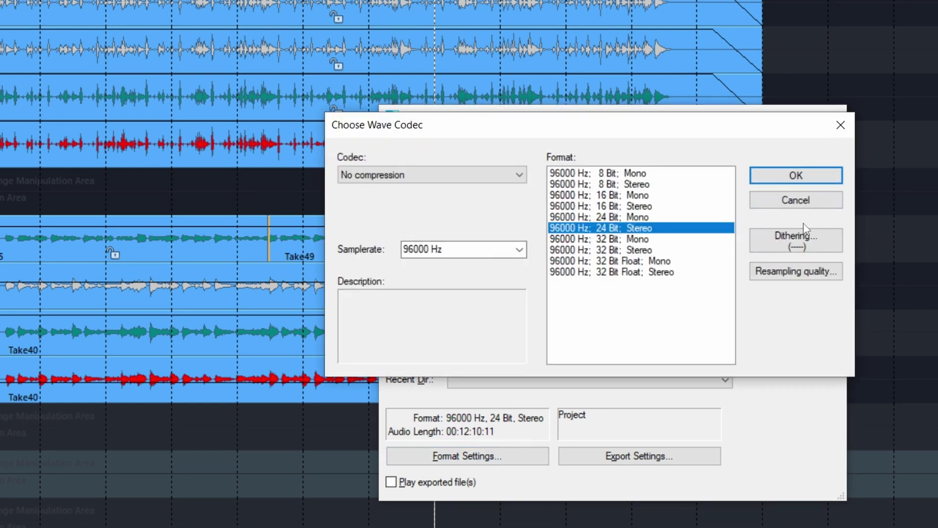
left_click(830, 200)
left_click(637, 457)
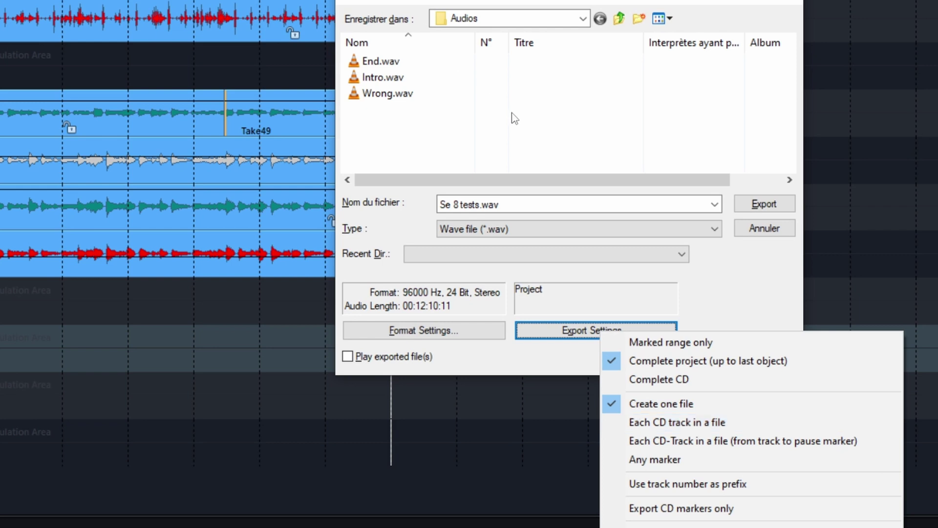
left_click(742, 294)
left_click(765, 229)
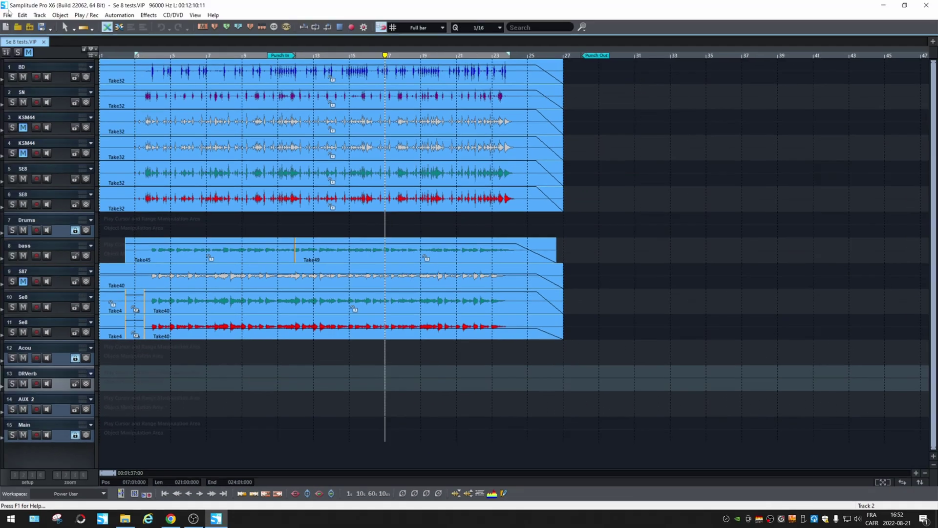
Step: Open Advanced Export & Track Bouncing with Routing All (Ignore device routing), range From VIP start to last object
left_click(7, 16)
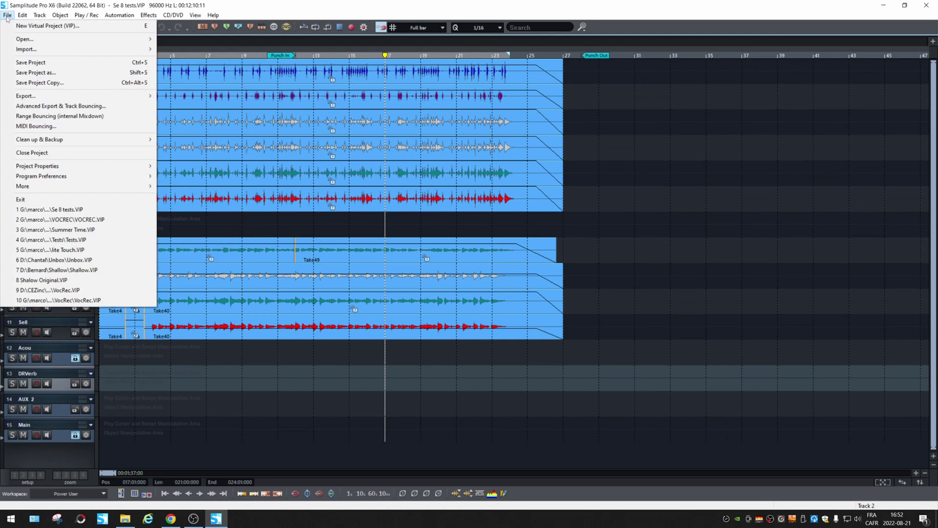
left_click(87, 107)
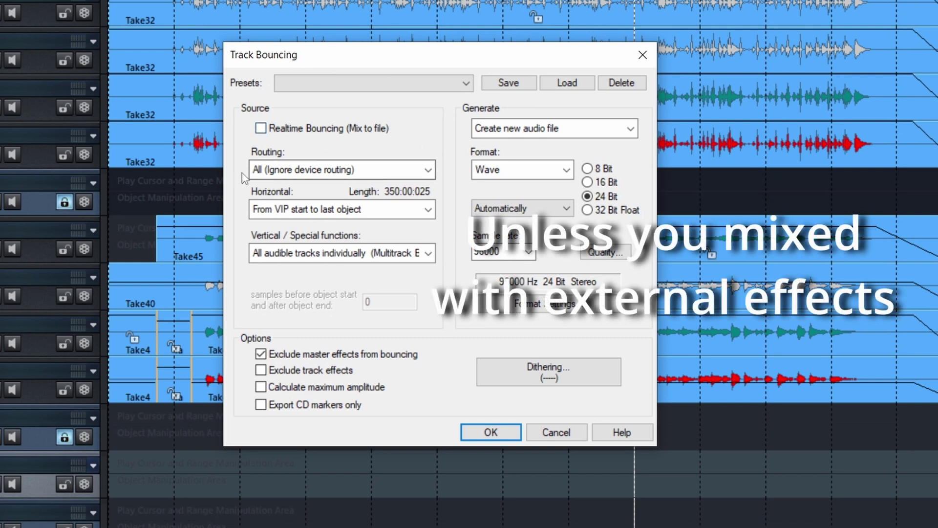
left_click(334, 175)
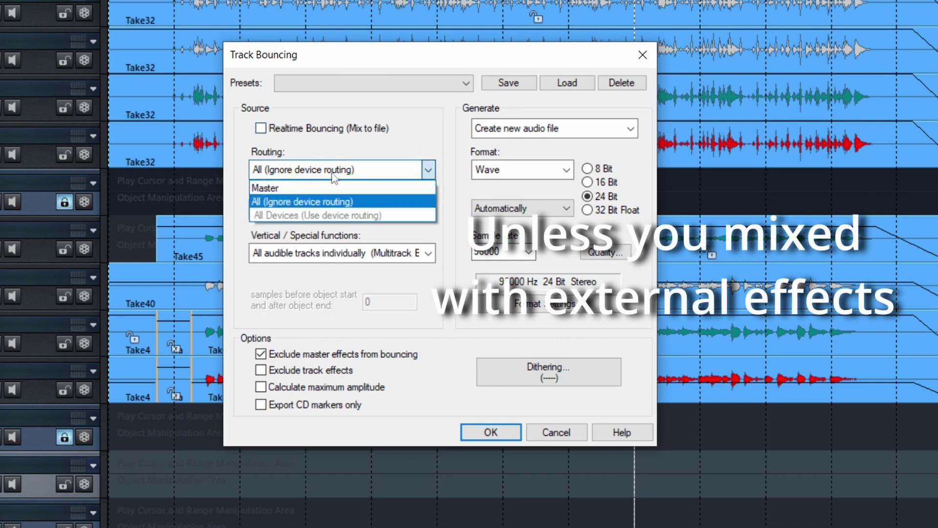
left_click(374, 205)
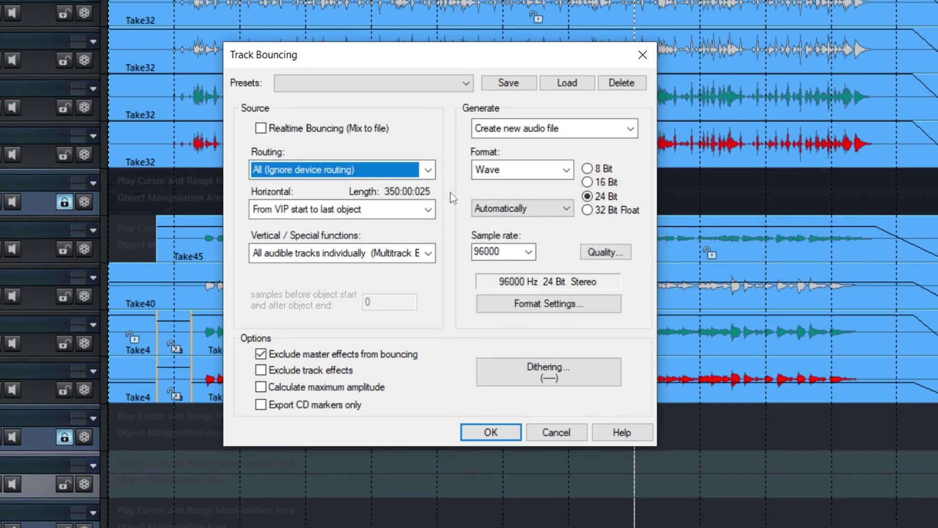
left_click(435, 211)
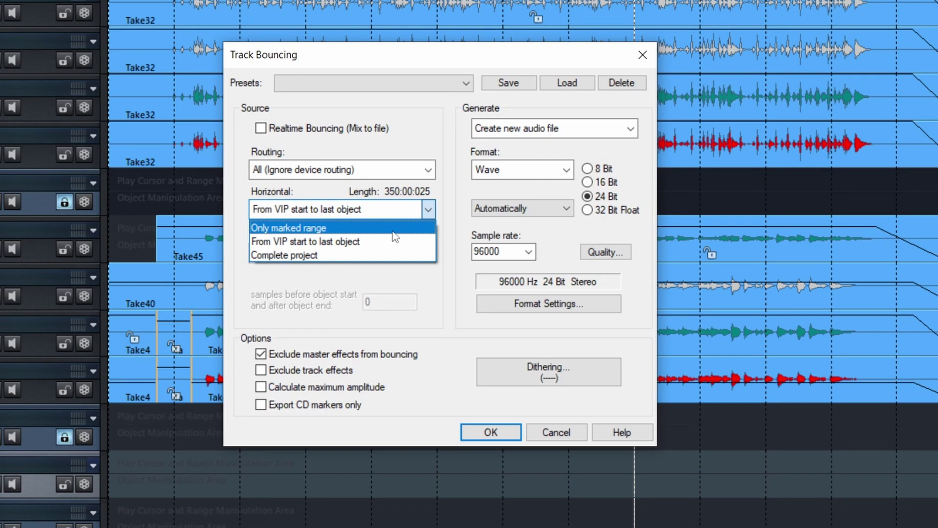
left_click(368, 241)
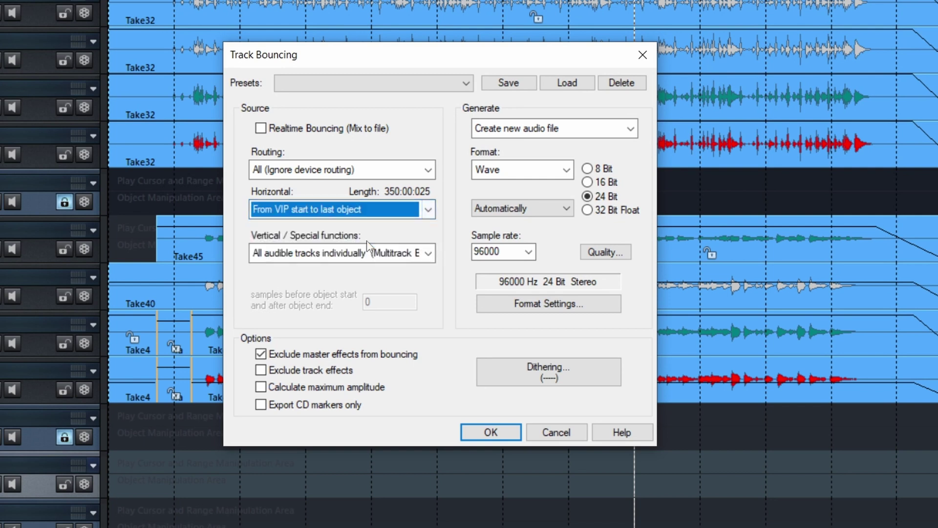
left_click(428, 254)
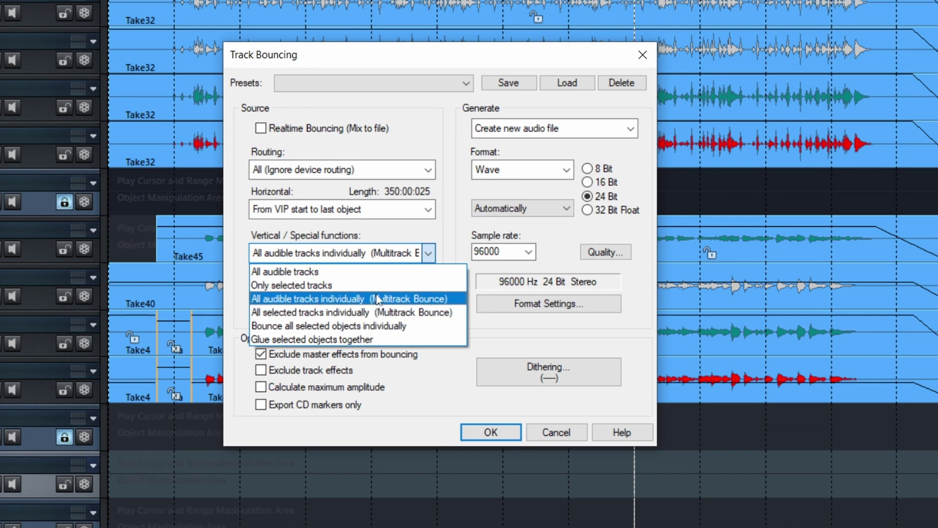
Step: Choose All audible tracks individually (Multitrack Bounce), keeping Generate on Create new audio file
left_click(443, 299)
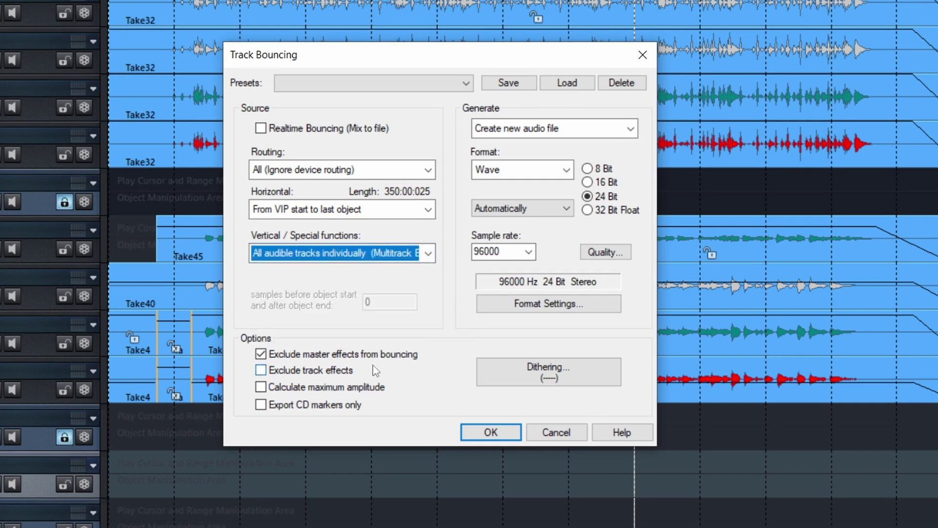
left_click(581, 132)
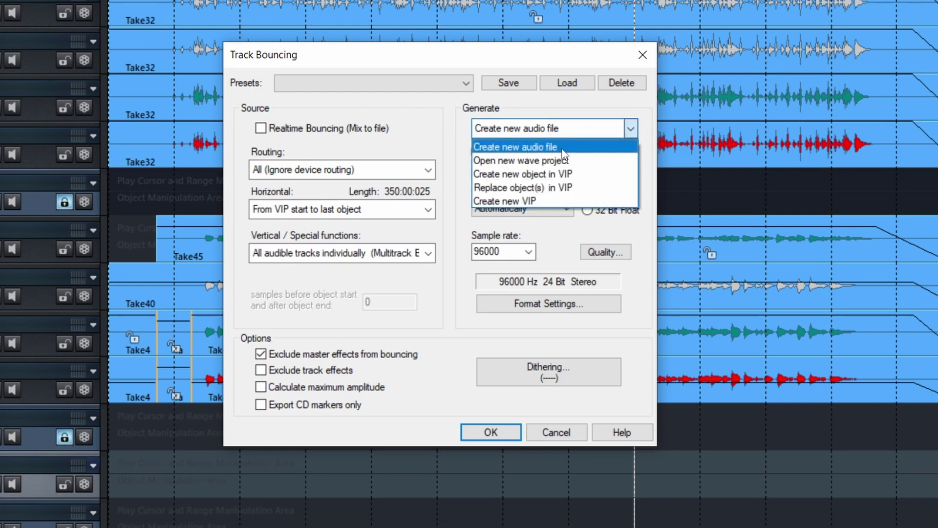
left_click(566, 148)
left_click(579, 133)
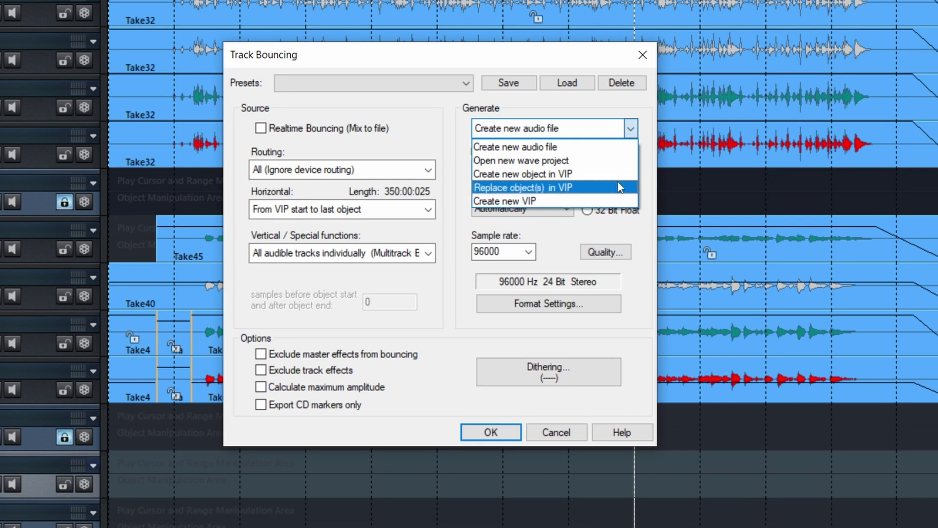
left_click(541, 148)
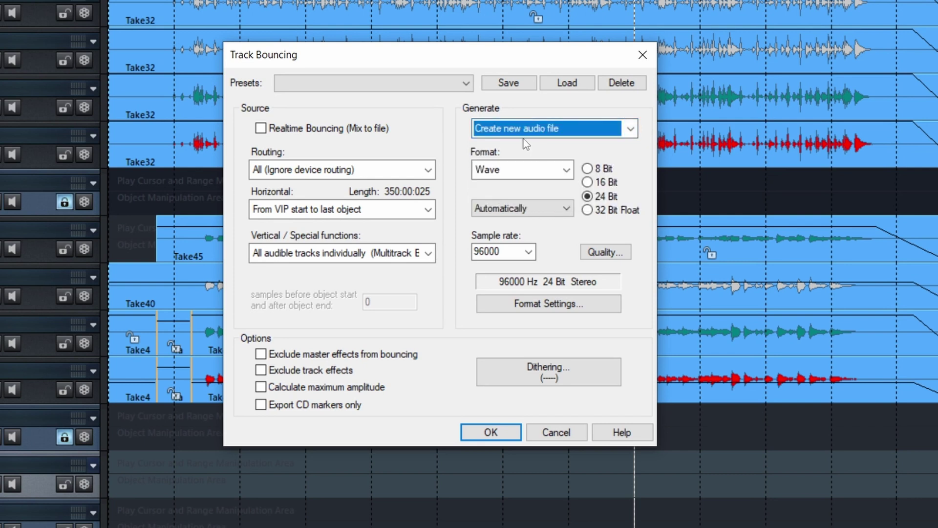
Step: Tick Exclude master effects and Exclude track effects, keeping Create new audio file as output
left_click(575, 131)
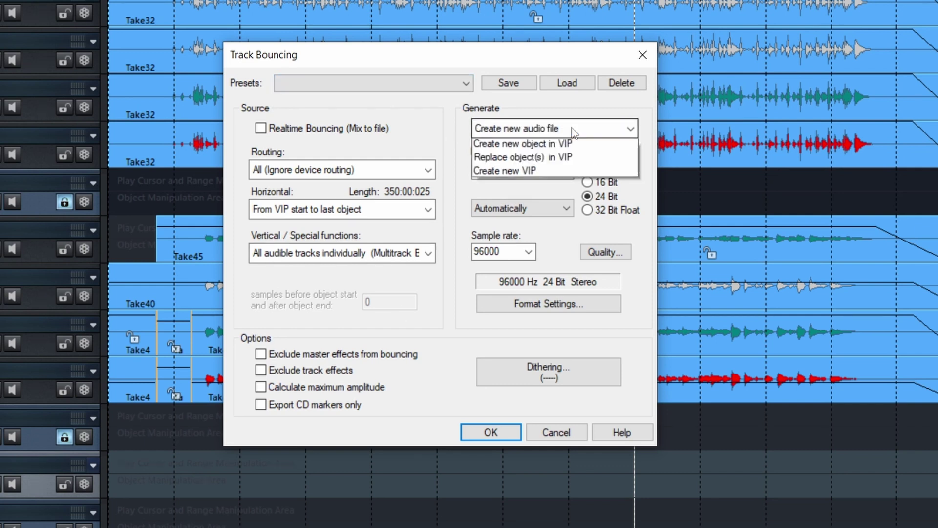
left_click(548, 147)
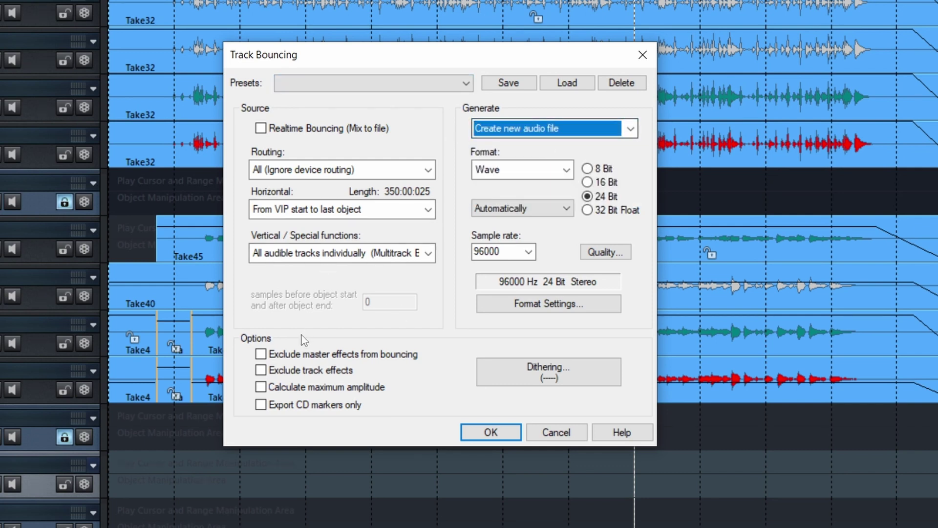
left_click(261, 354)
left_click(525, 129)
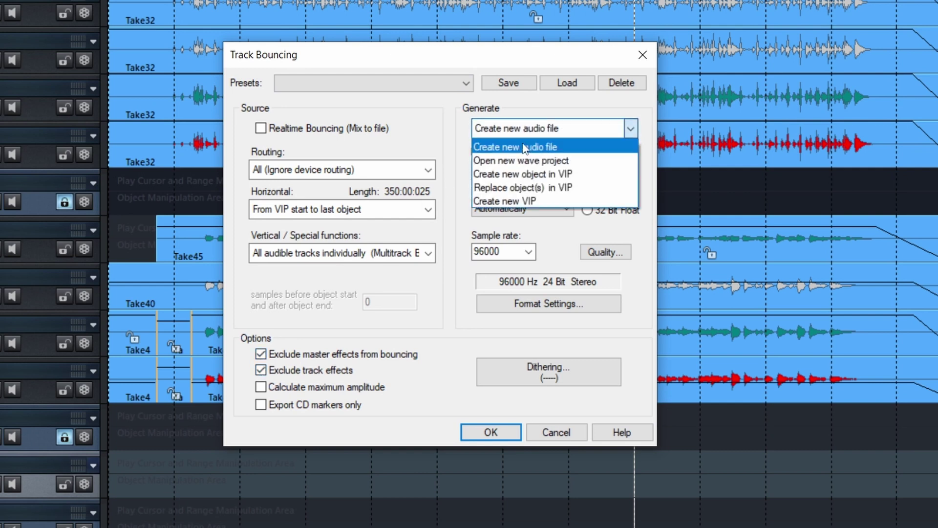
left_click(518, 174)
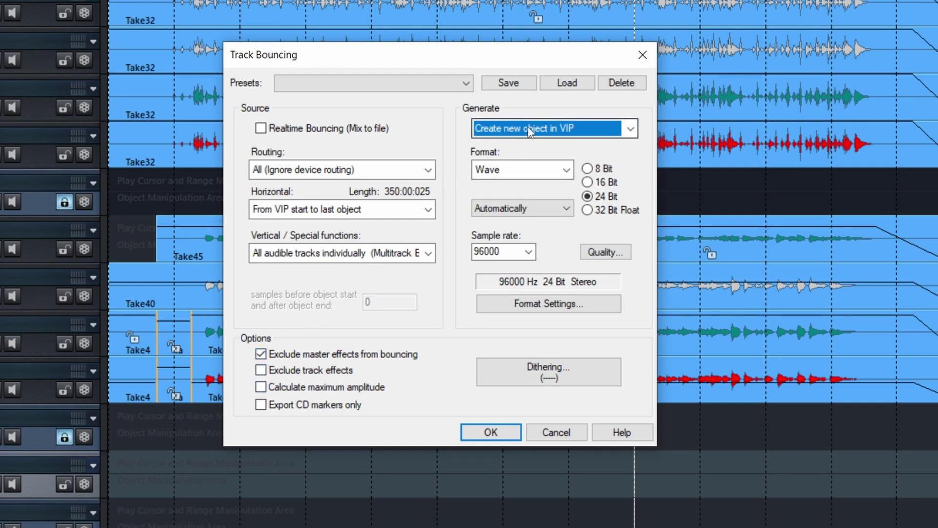
left_click(575, 130)
left_click(541, 148)
left_click(335, 356)
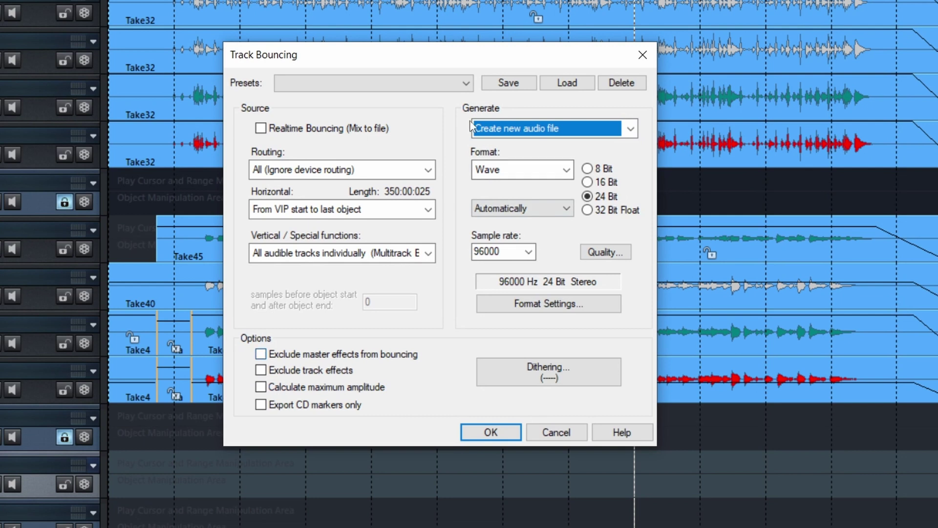
left_click(261, 354)
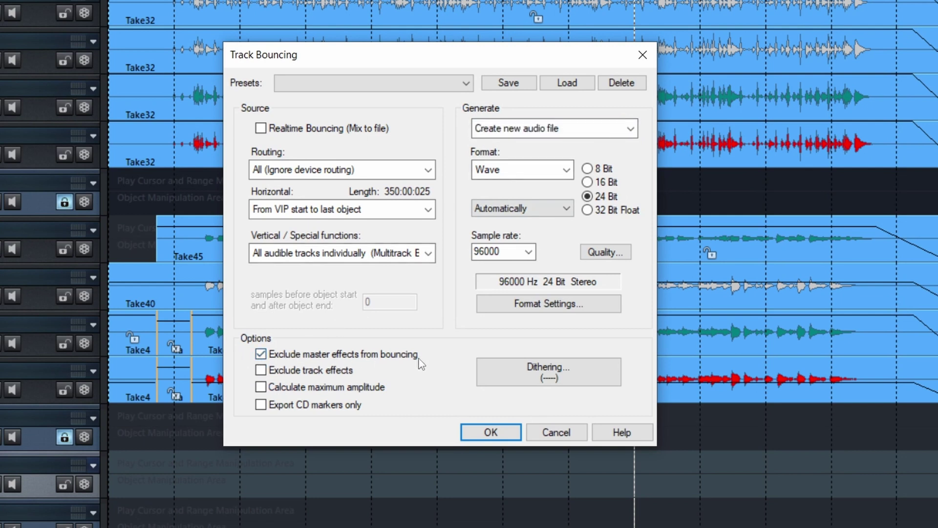
left_click(261, 370)
left_click(504, 175)
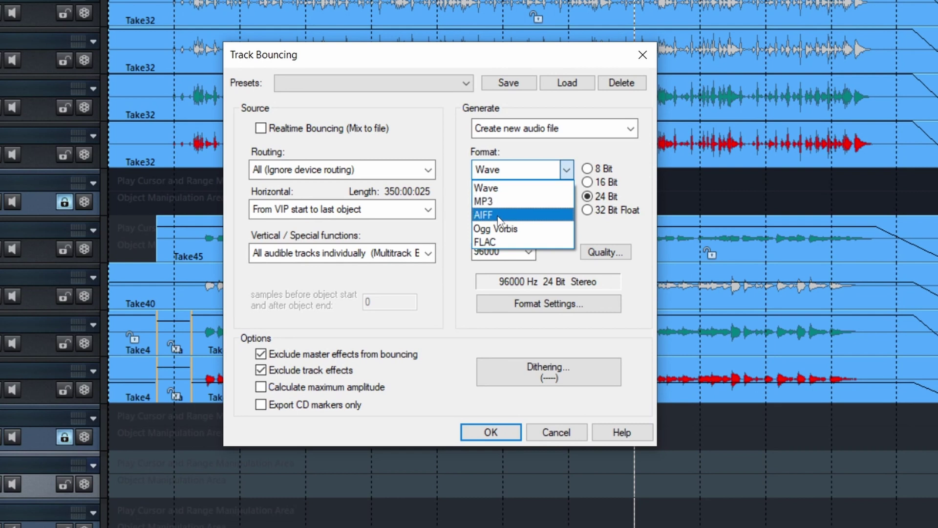
left_click(511, 189)
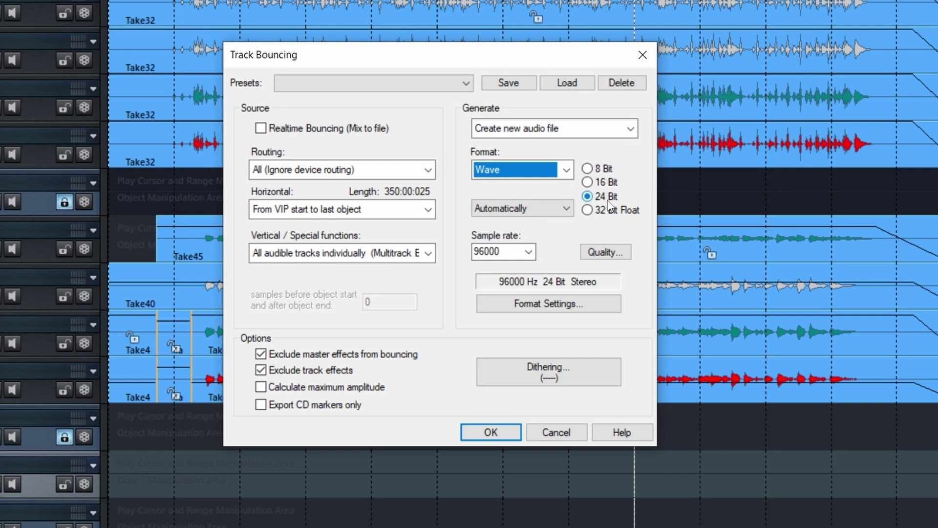
left_click(530, 253)
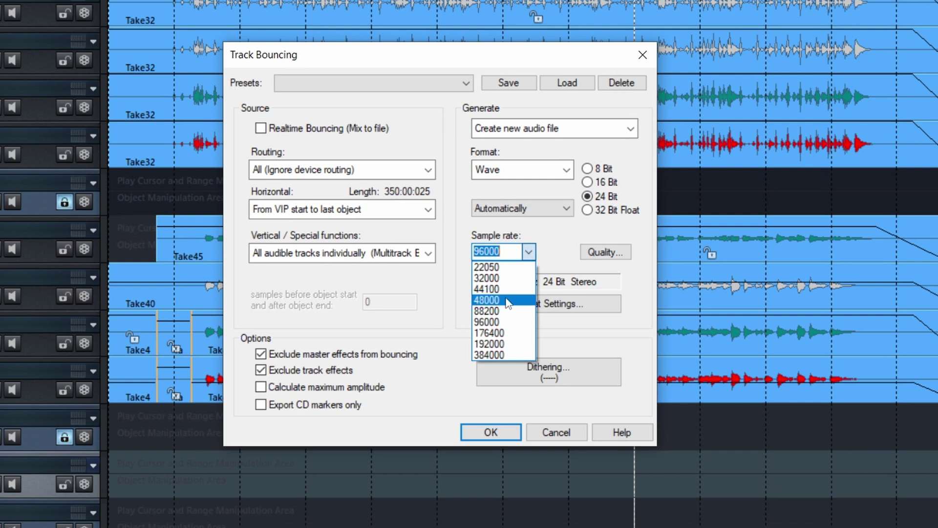
left_click(555, 247)
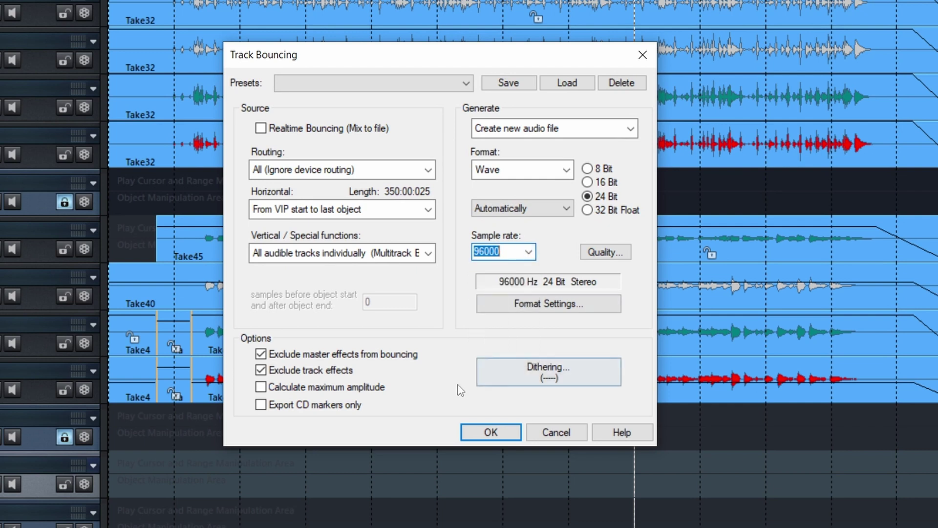
left_click(558, 308)
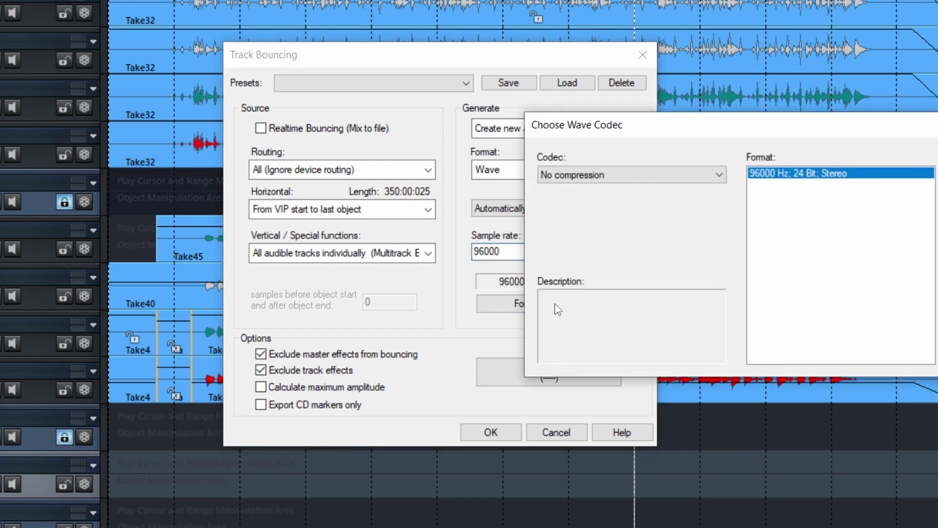
key("Return")
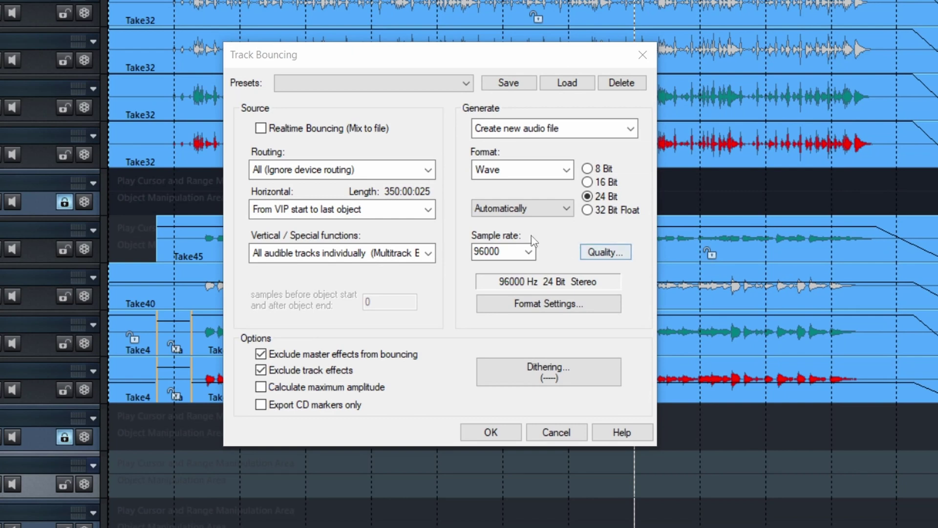
Step: Set bounce channels back to Automatically, check Quality settings, and confirm the Wave 24-bit 96000 Hz bounce
left_click(544, 210)
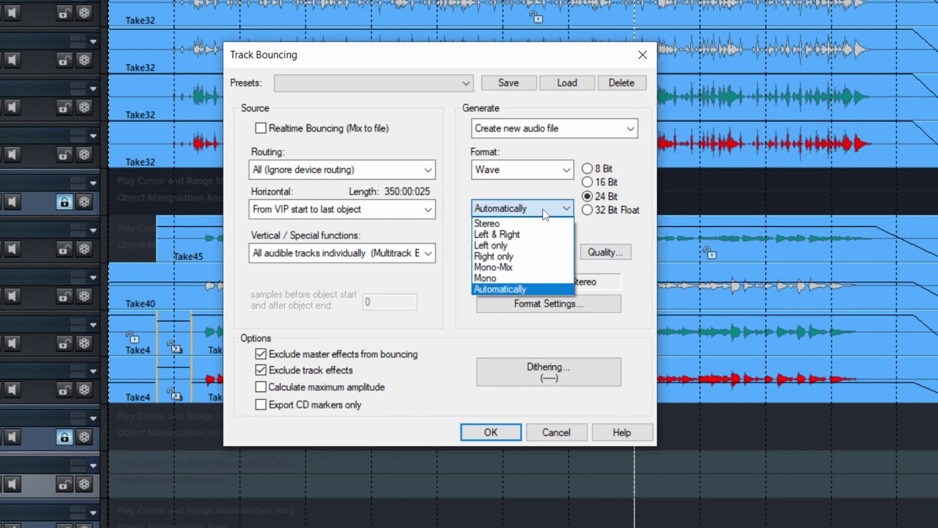
left_click(486, 223)
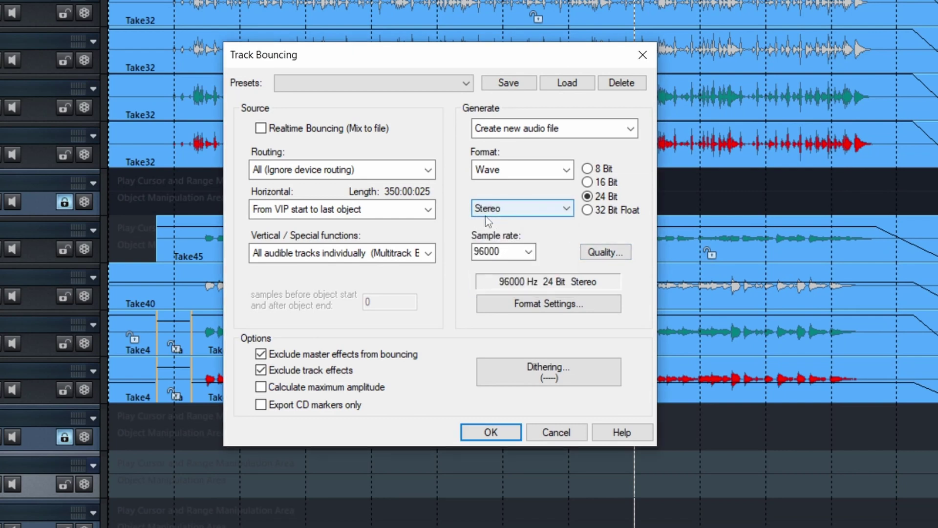
left_click(529, 210)
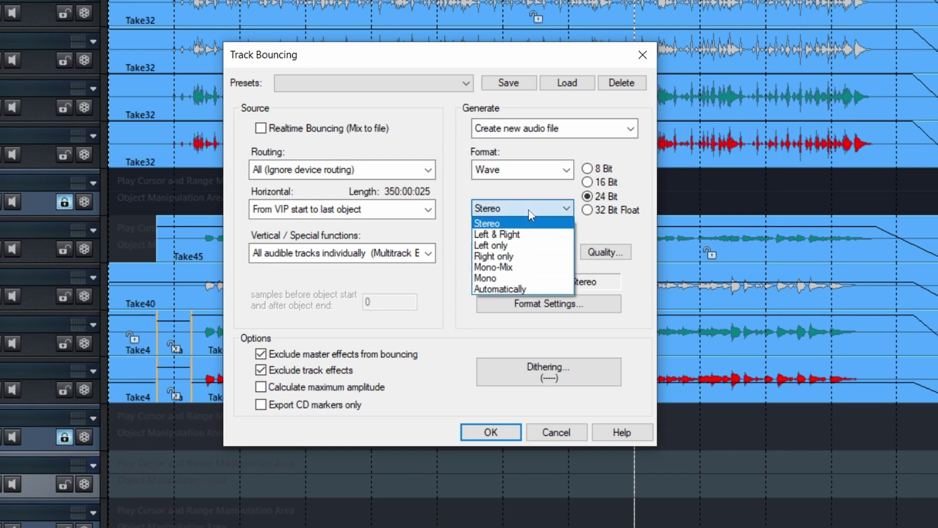
left_click(515, 289)
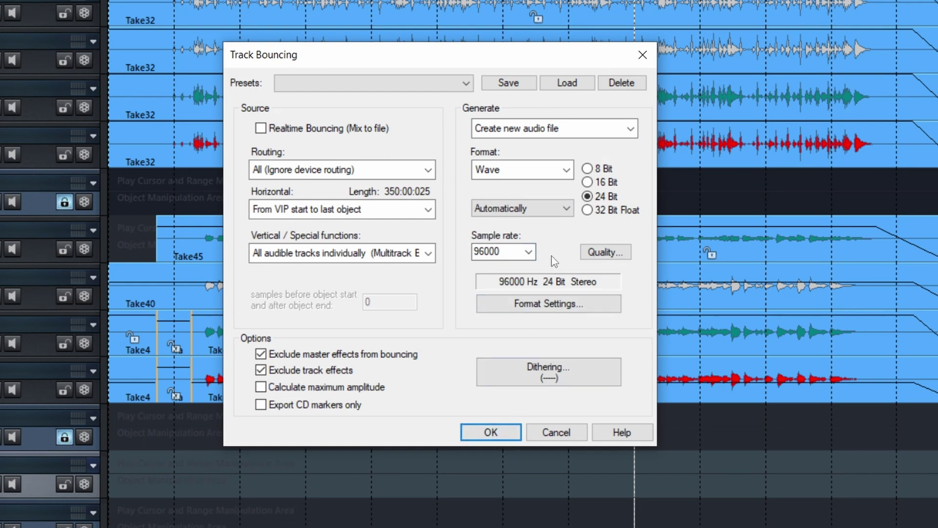
left_click(603, 252)
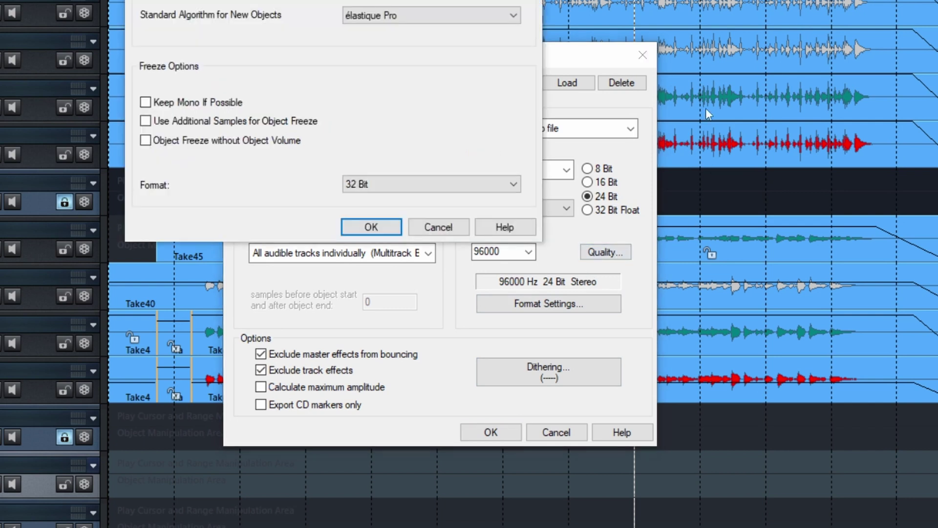
left_click(441, 220)
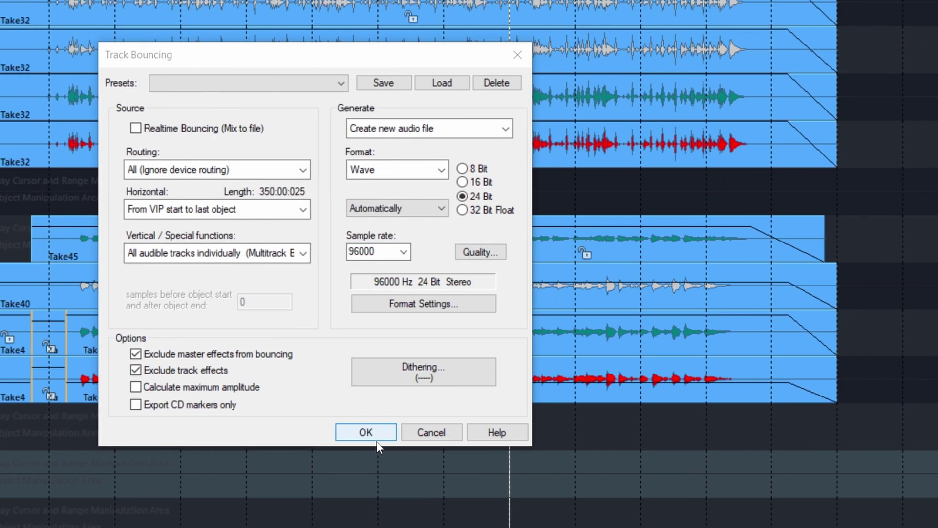
left_click(465, 432)
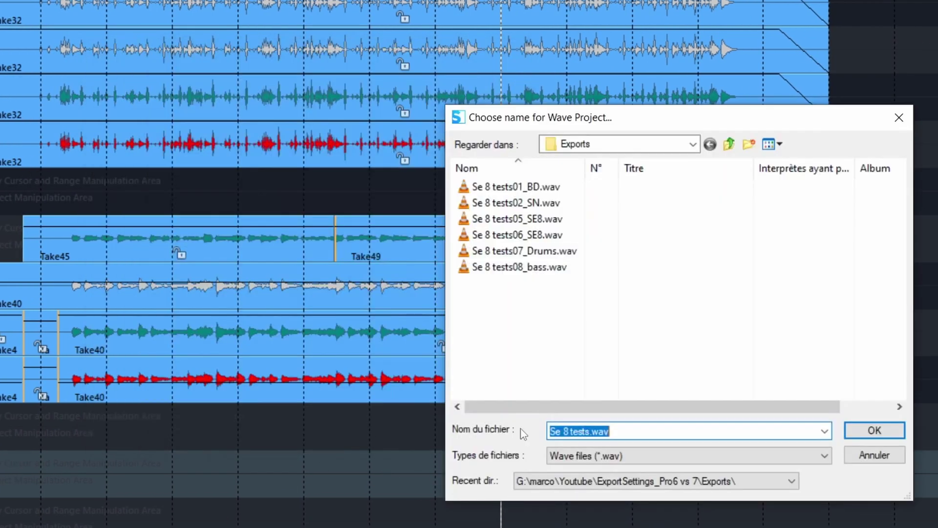
Step: Create a 'New Export' folder inside Exports and export the track bounces into it
left_click(749, 143)
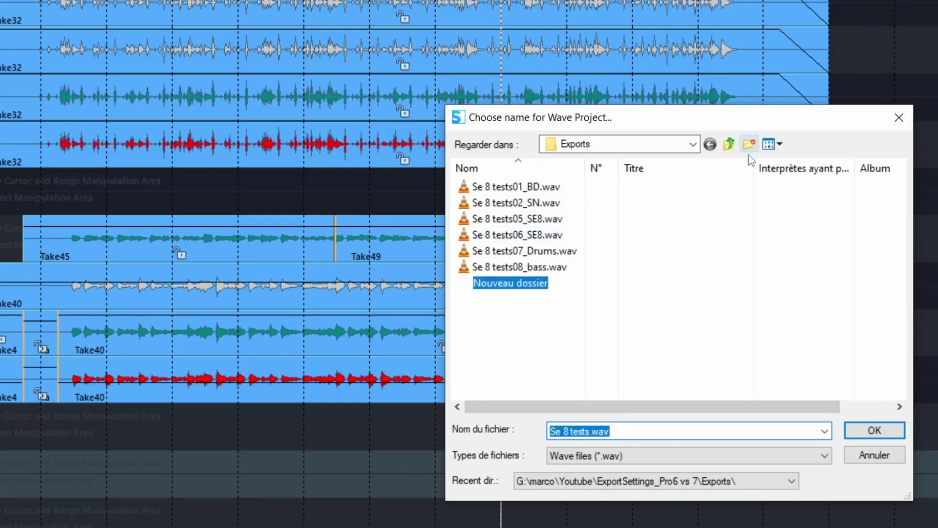
type("New Expo")
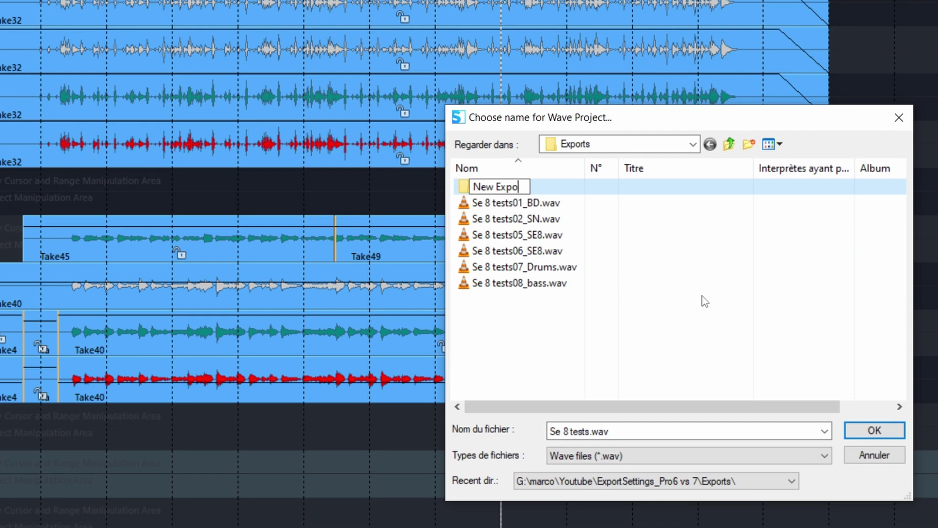
type("rt")
key("Return")
key("Return")
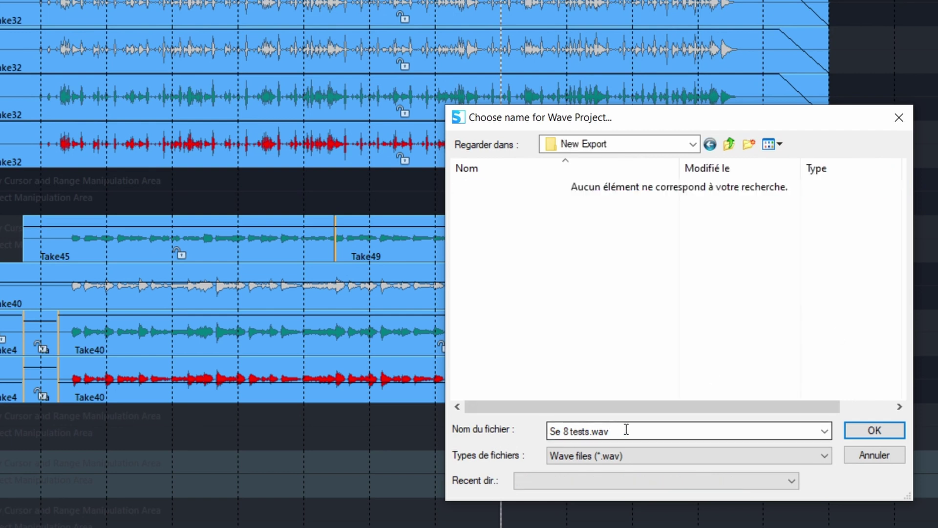
left_click(853, 433)
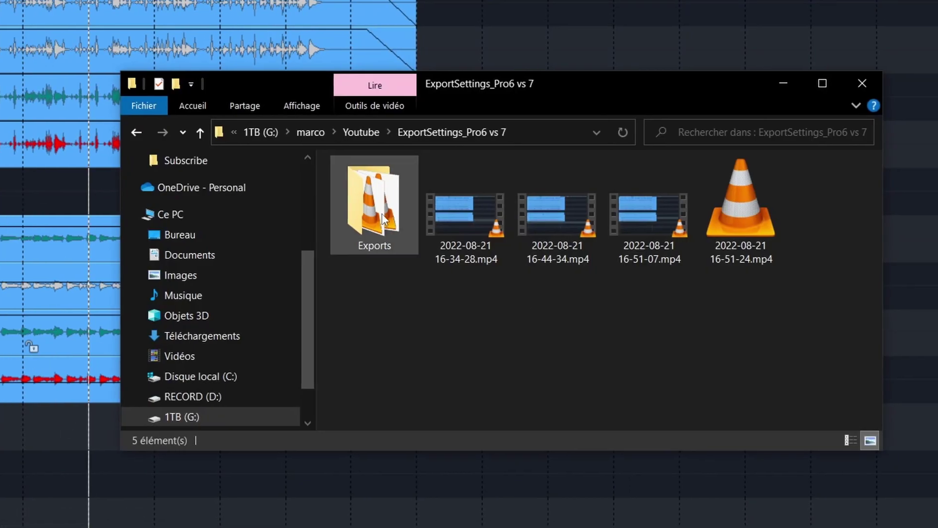
Step: Open Exports > New Export and sort the 36 exported files by Type
double_click(379, 213)
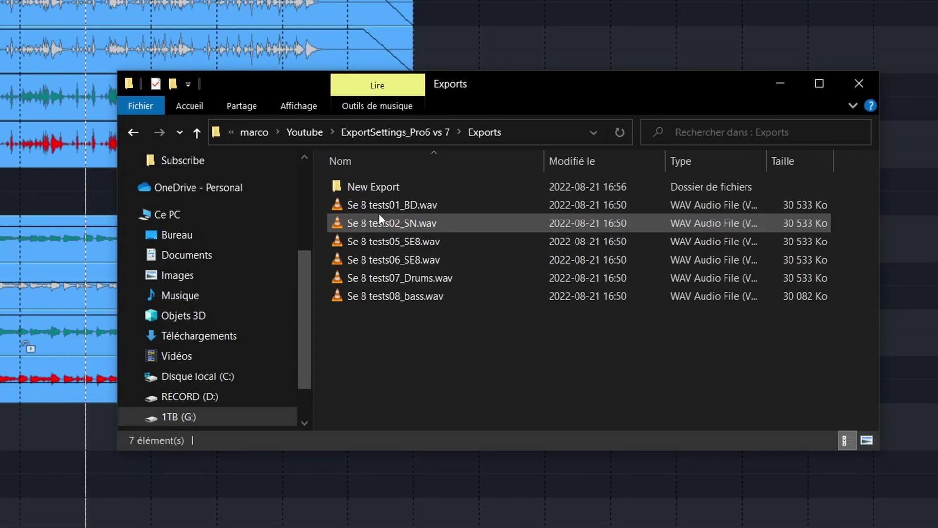
double_click(380, 186)
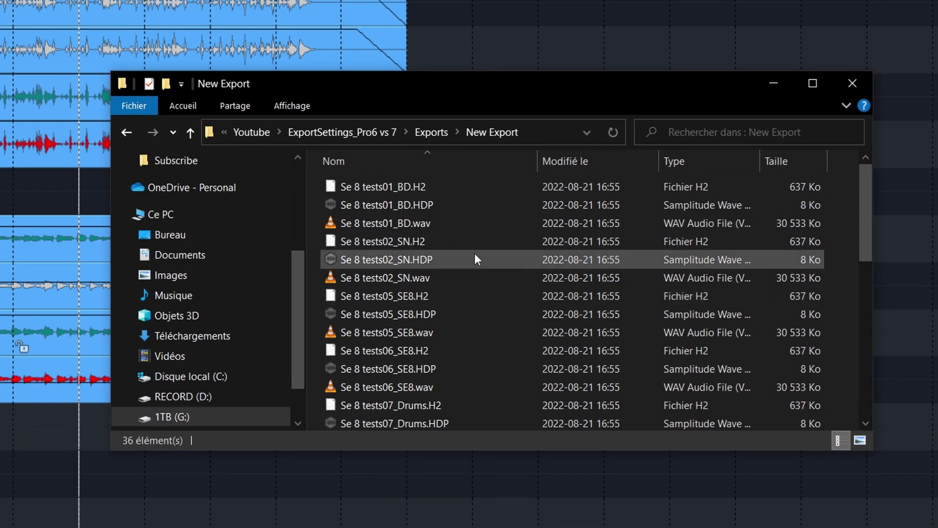
scroll(444, 294, "down", 1)
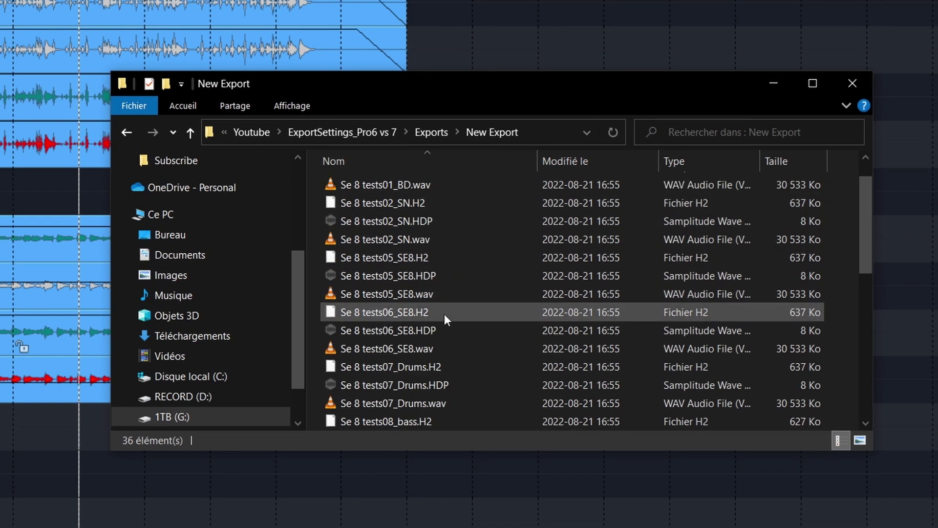
scroll(440, 333, "down", 4)
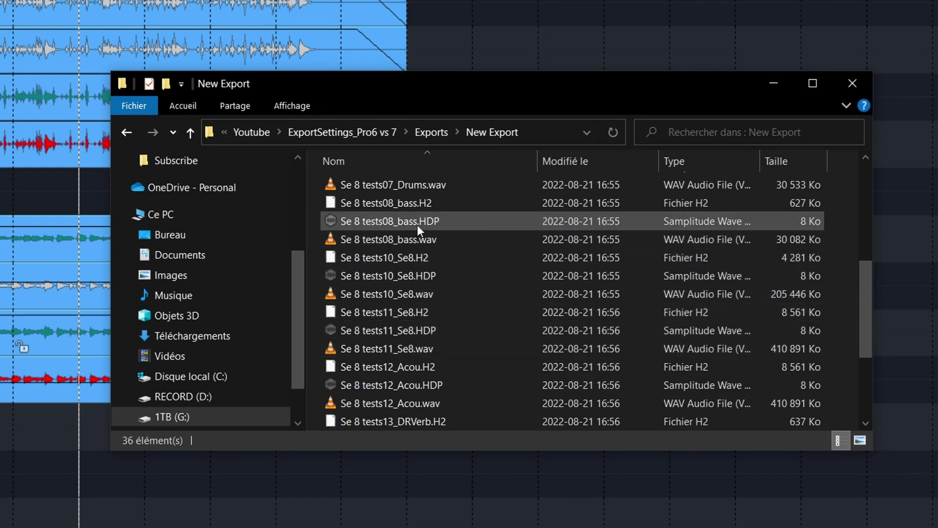
left_click(704, 159)
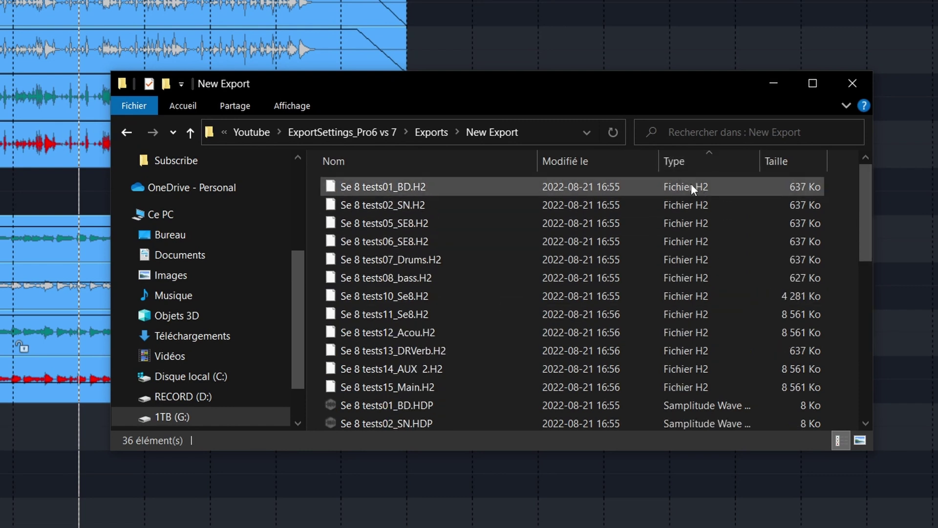
scroll(750, 327, "down", 5)
scroll(498, 336, "down", 2)
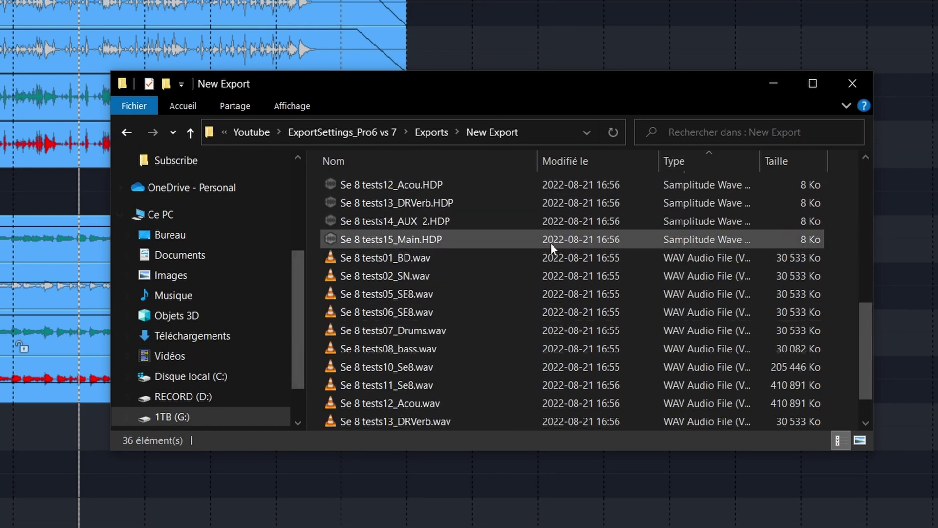
left_click(435, 258)
scroll(471, 383, "down", 1)
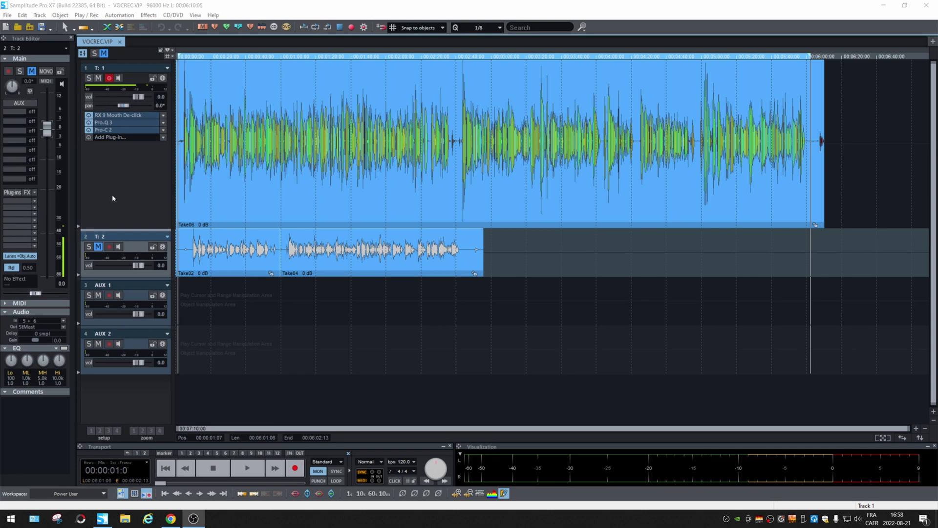
Step: Select the AUX 1 track, open Export with Ctrl+Shift+E, and review the Rename to options
left_click(385, 303)
key("ctrl+shift+e")
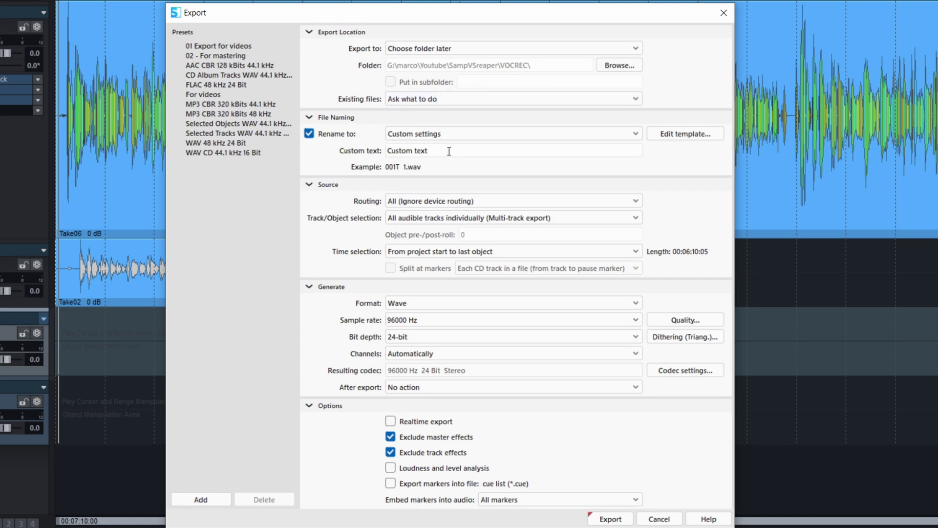
left_click(530, 135)
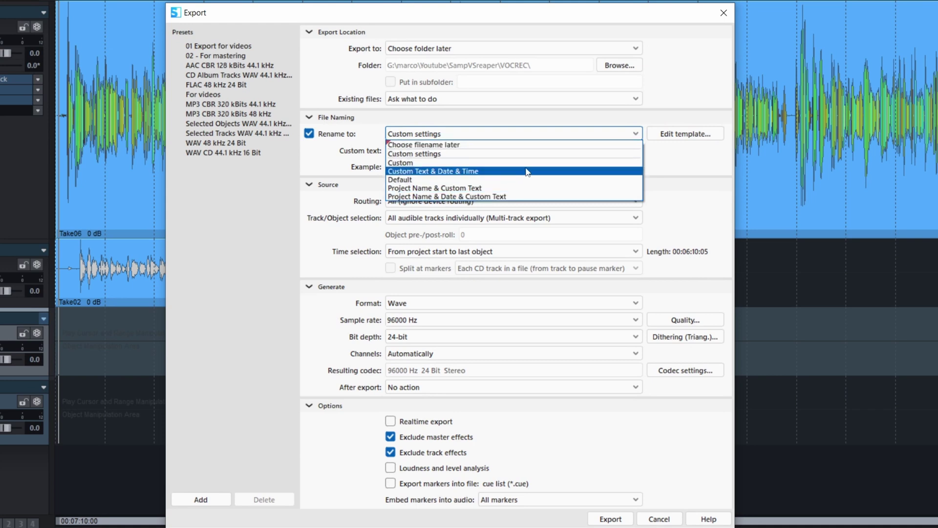
left_click(706, 167)
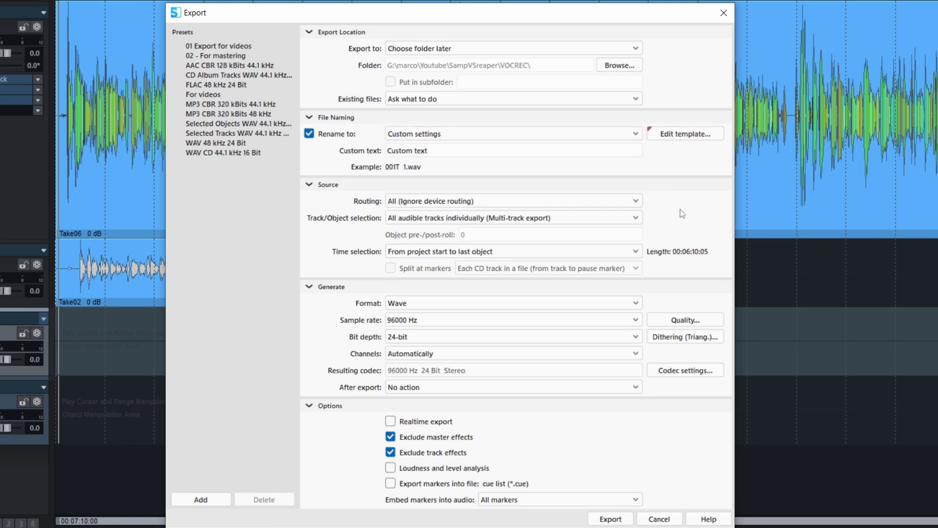
Step: In the Naming Template Editor, rebuild the pattern as track number followed by track name
left_click(694, 137)
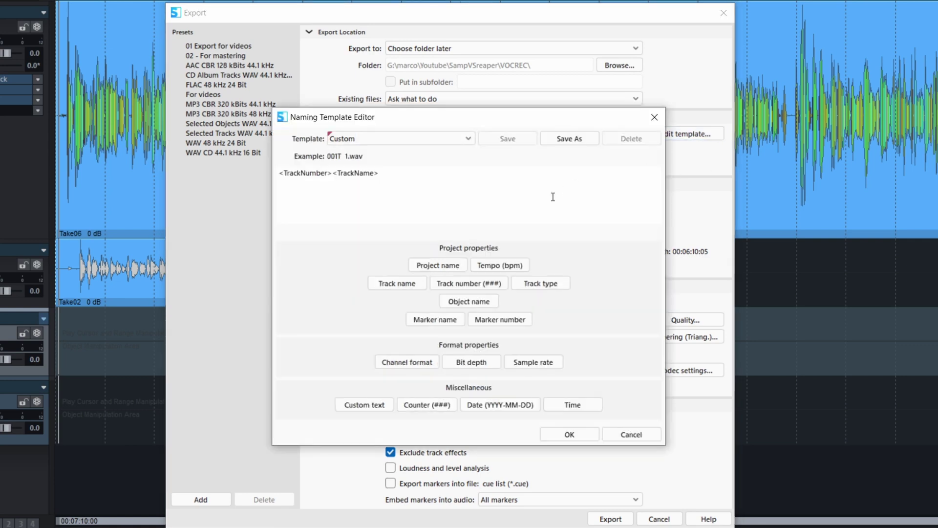
left_click(390, 181)
key("BackSpace")
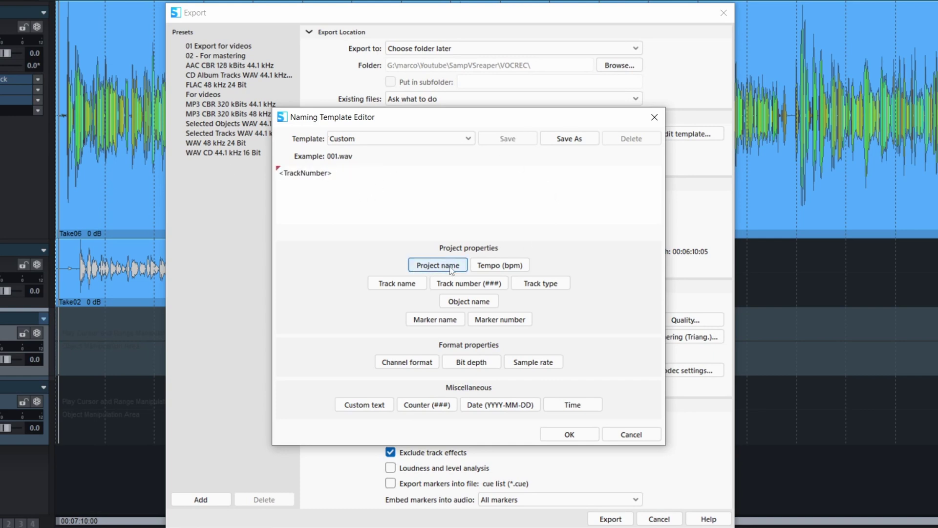
left_click_drag(373, 174, 264, 171)
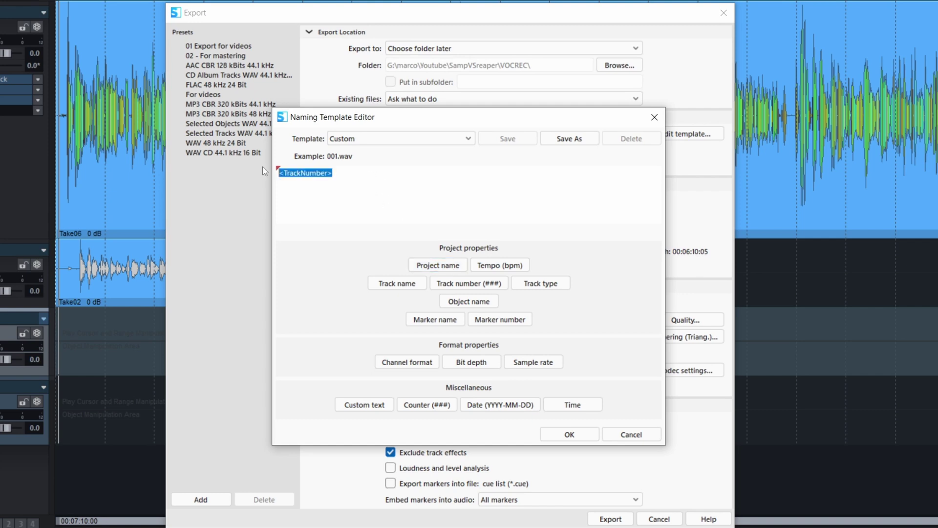
key("BackSpace")
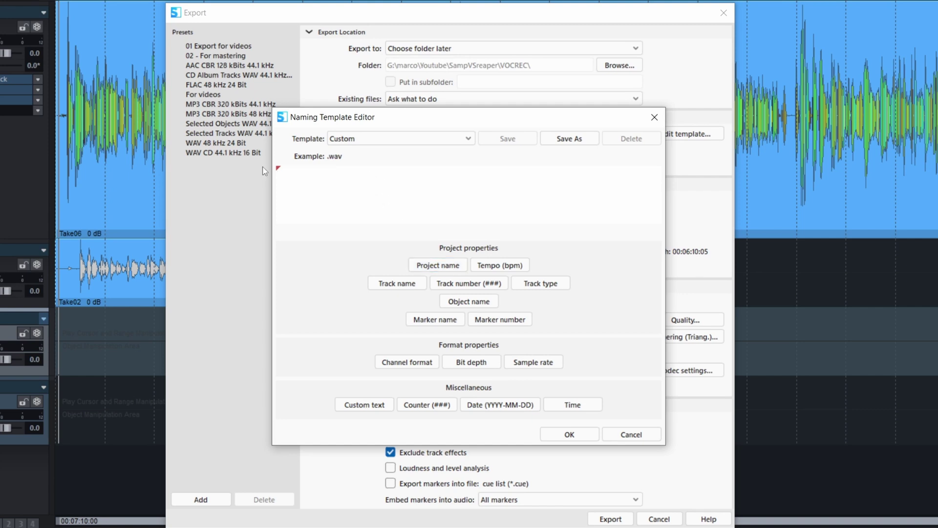
left_click(446, 267)
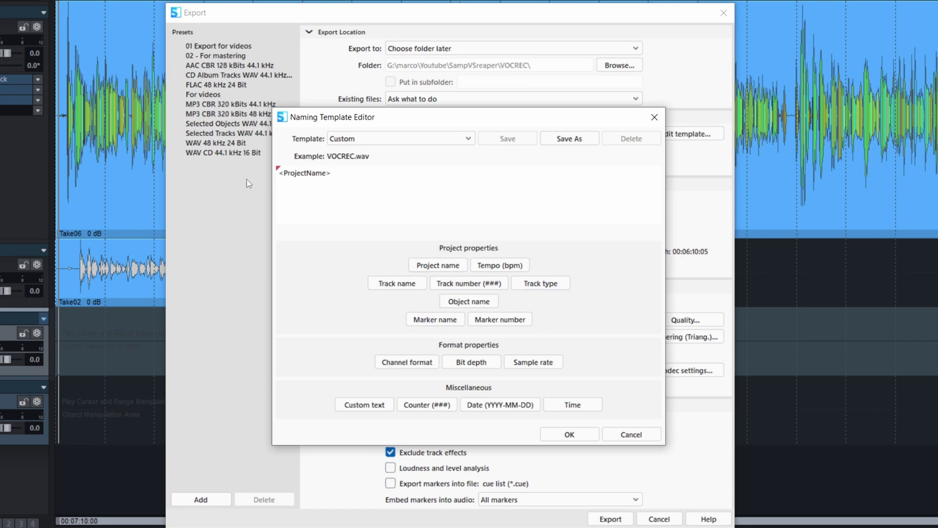
key("BackSpace")
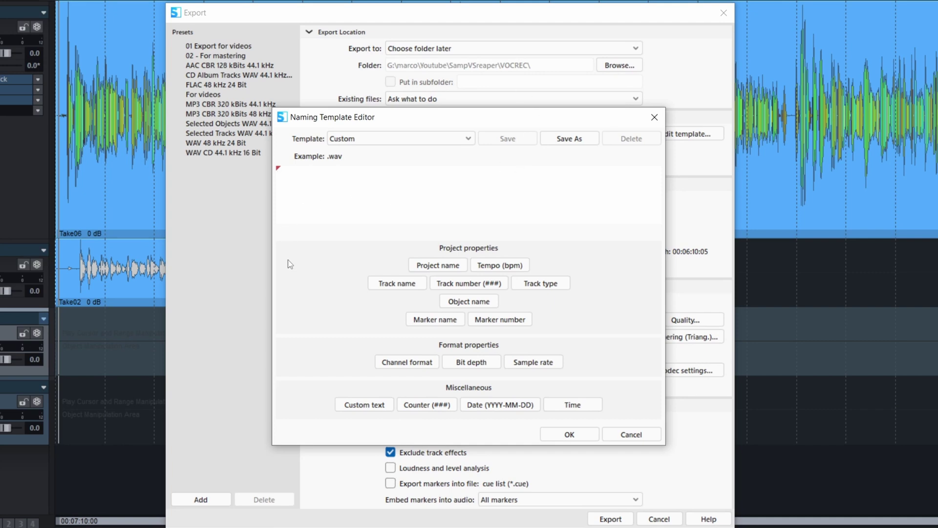
left_click(469, 285)
left_click(397, 286)
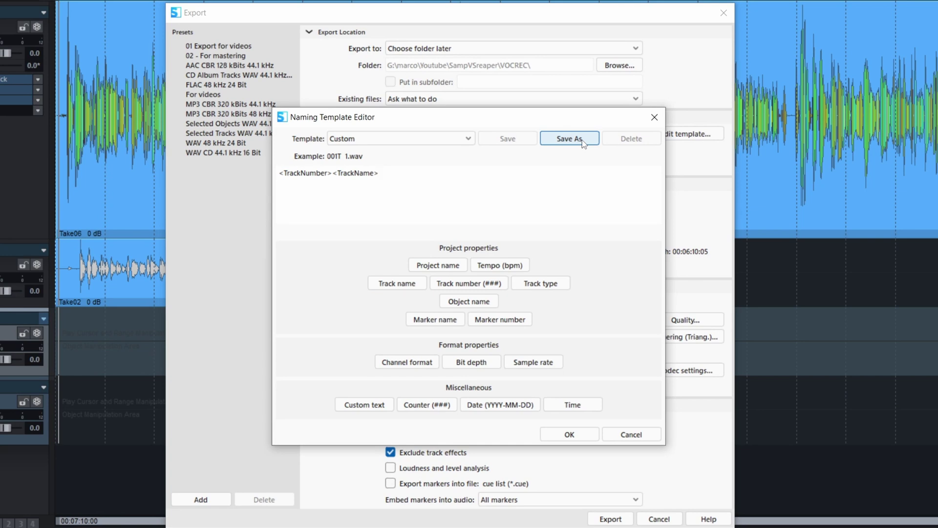
Step: Save the pattern as template 'TrackNum&name' and close the editor
left_click(569, 138)
key("BackSpace")
type("Track")
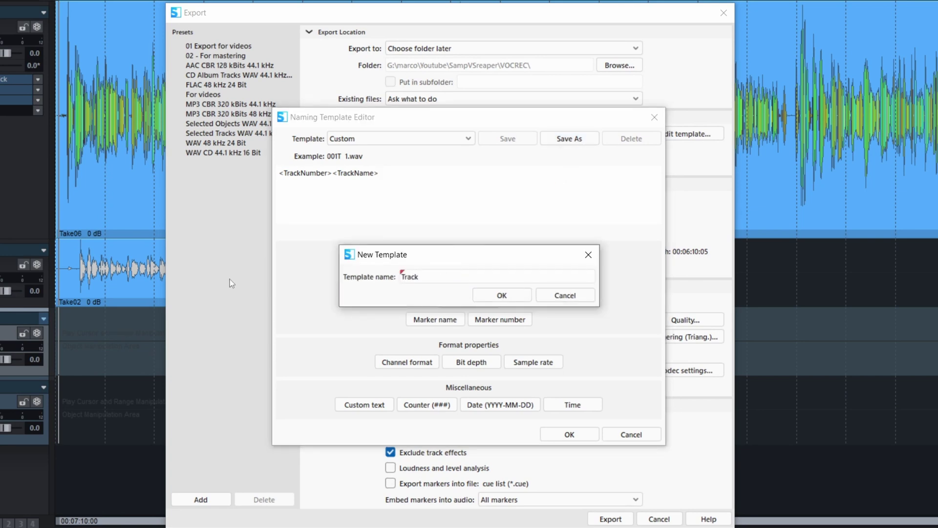
type("Num&name")
left_click(503, 296)
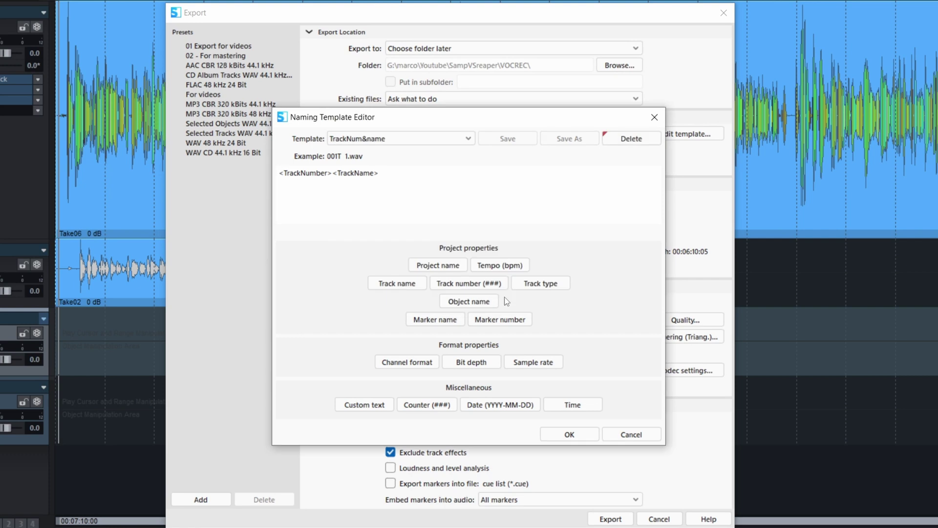
left_click(570, 434)
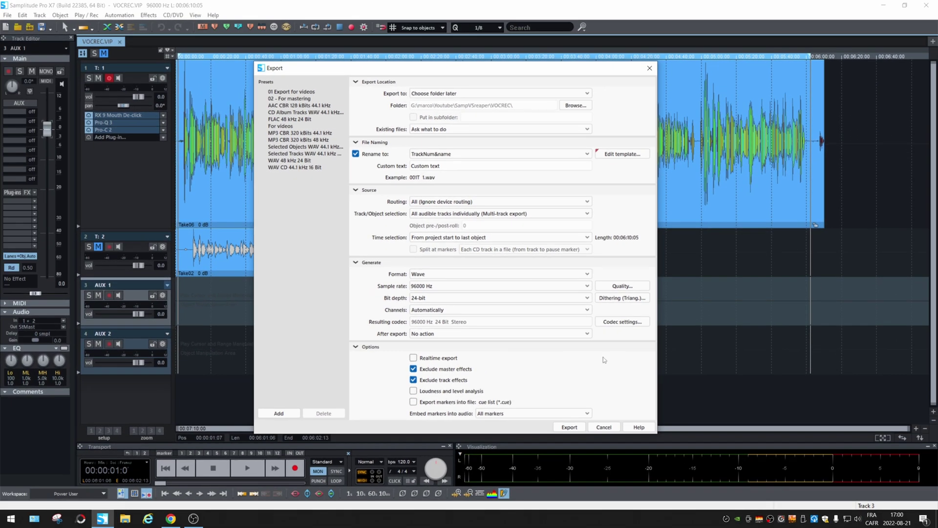
Step: Rename track 1 to 'Vocal' and reopen Export, whose example name becomes 001Vocal.wav
left_click(604, 427)
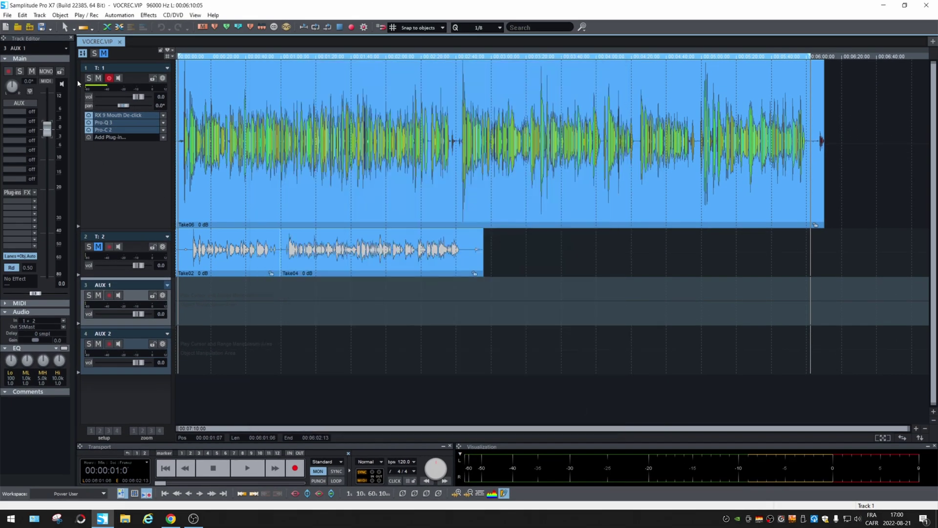
double_click(118, 70)
type("Vocal")
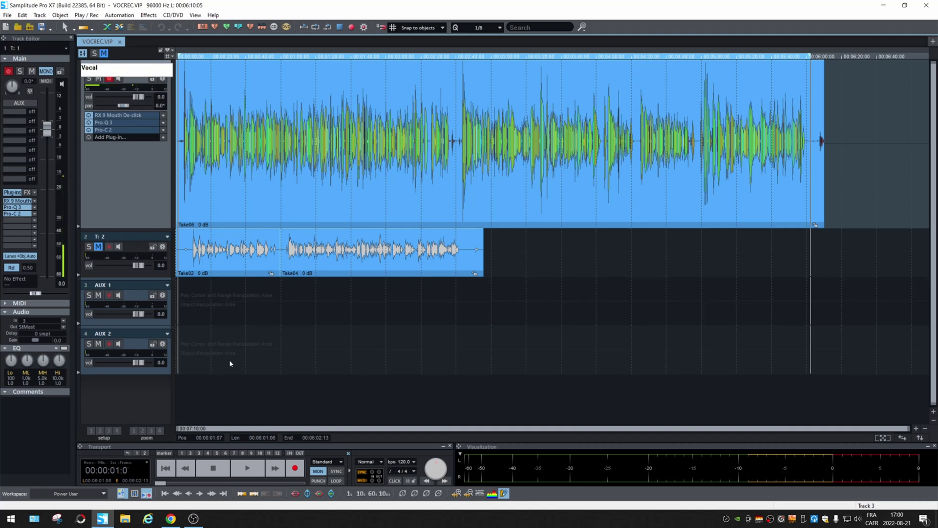
left_click(398, 363)
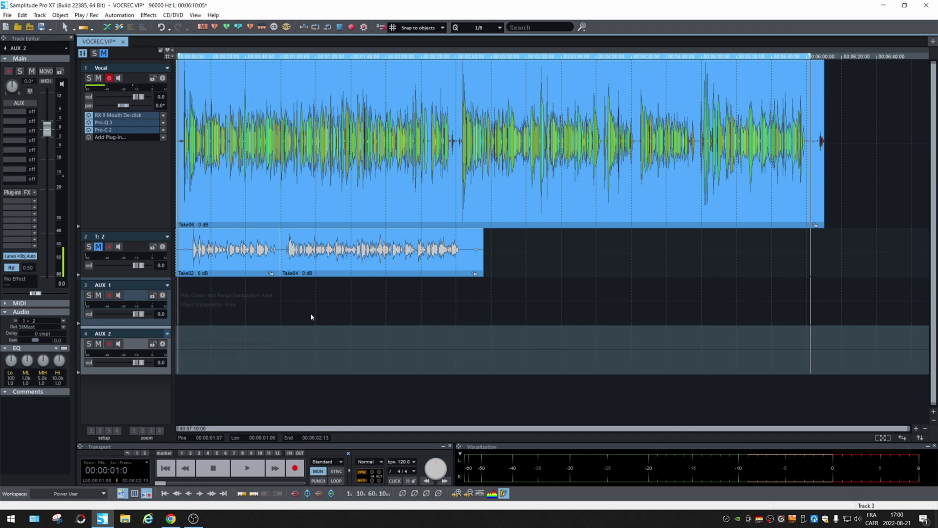
key("e")
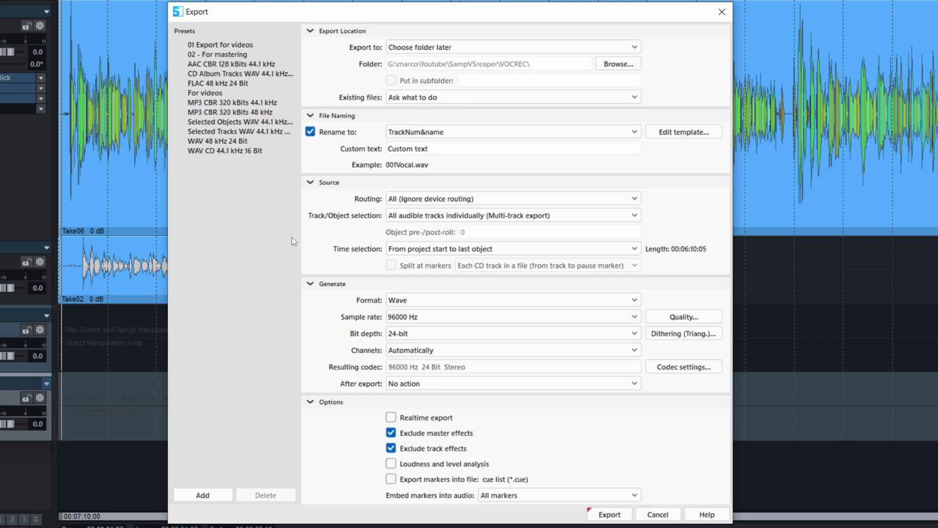
Step: Keep routing at All (Ignore device routing), all audible tracks individually, and project start to last object
left_click(518, 198)
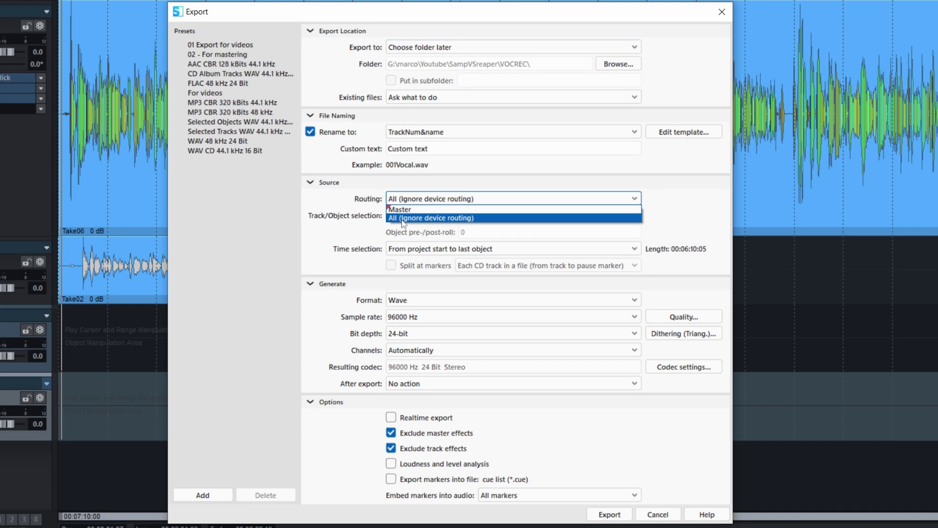
left_click(476, 220)
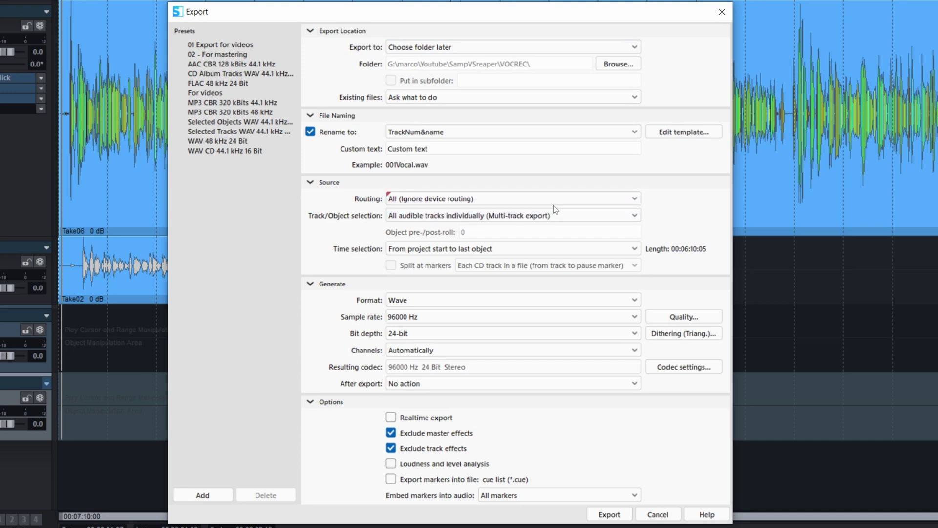
left_click(442, 220)
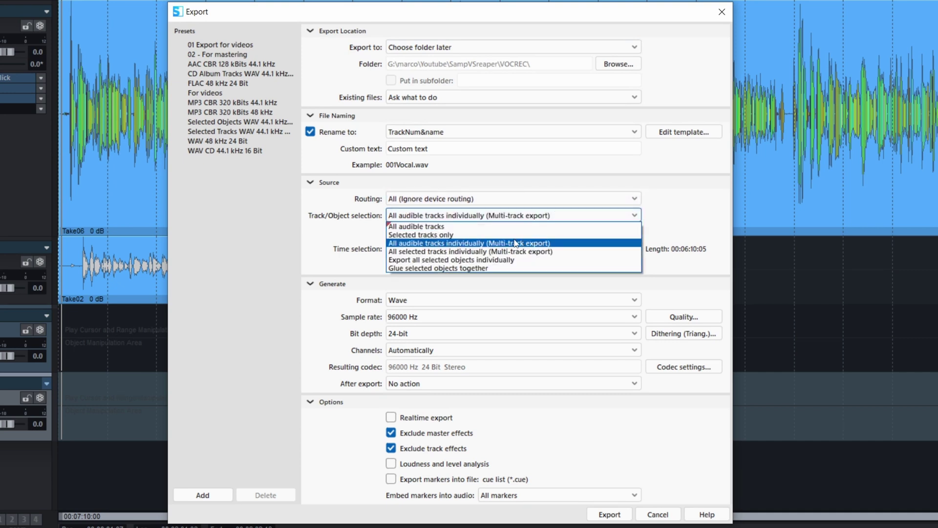
left_click(488, 244)
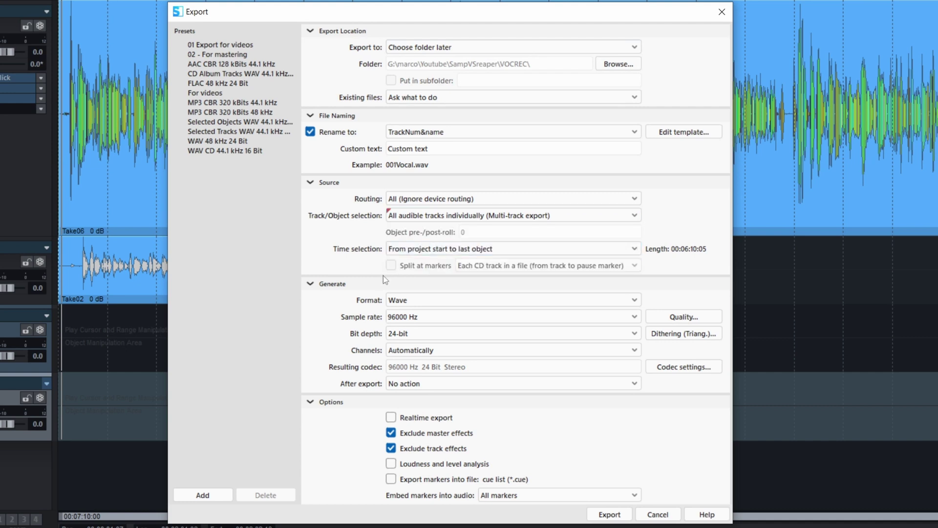
left_click(496, 250)
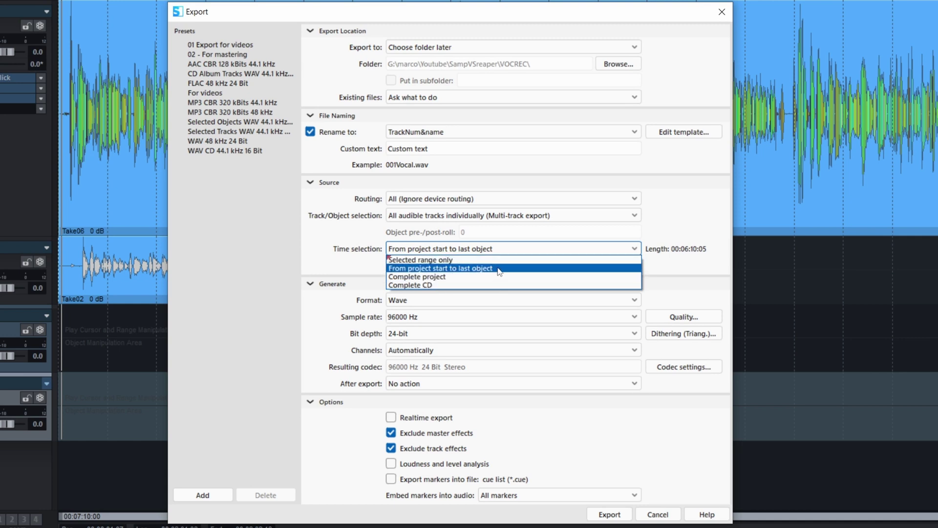
left_click(498, 269)
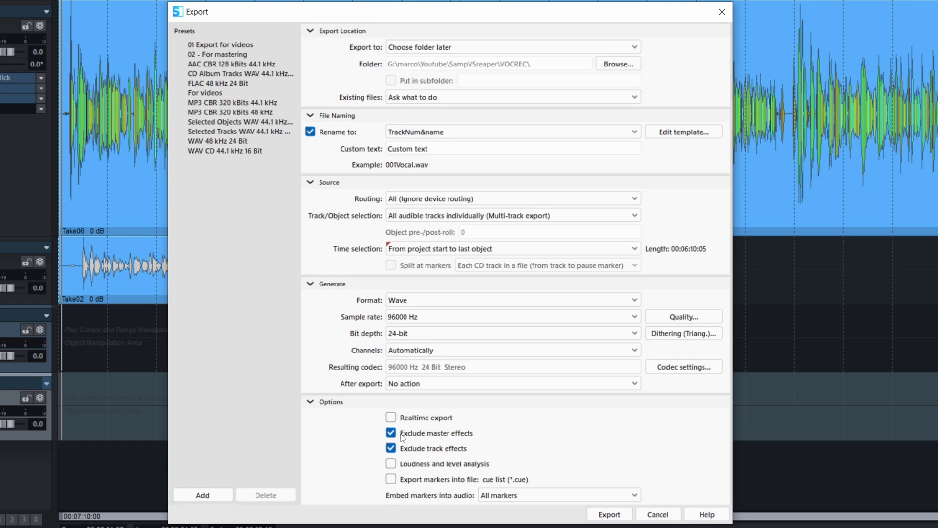
Step: Leave realtime export off and set No action after export
left_click(391, 419)
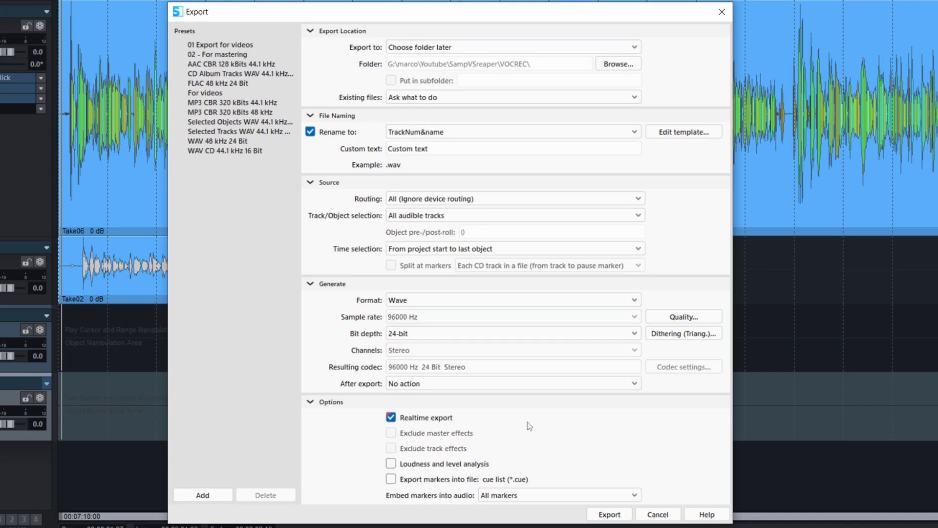
left_click(391, 418)
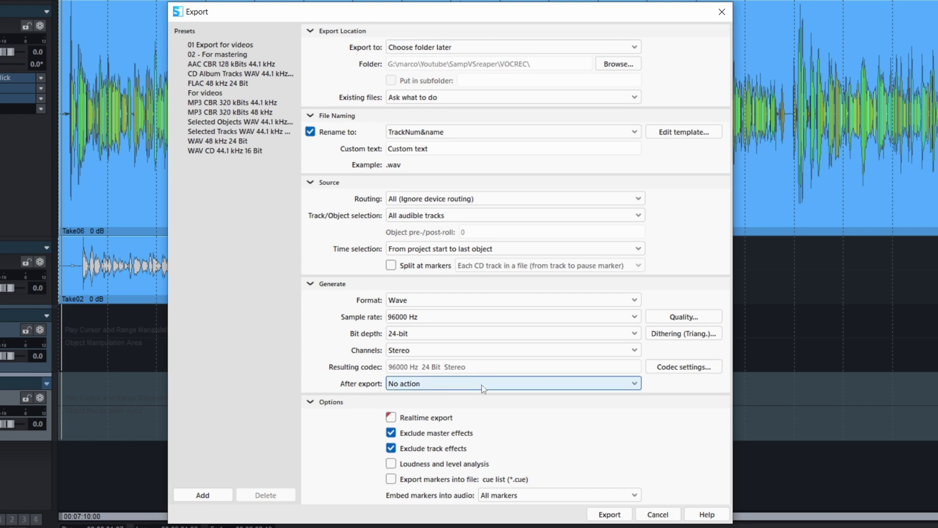
left_click(533, 387)
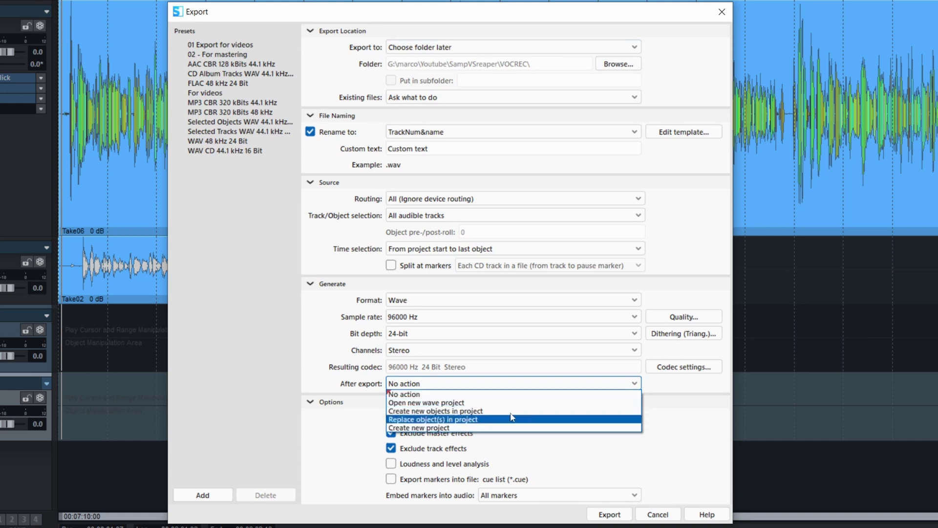
left_click(424, 395)
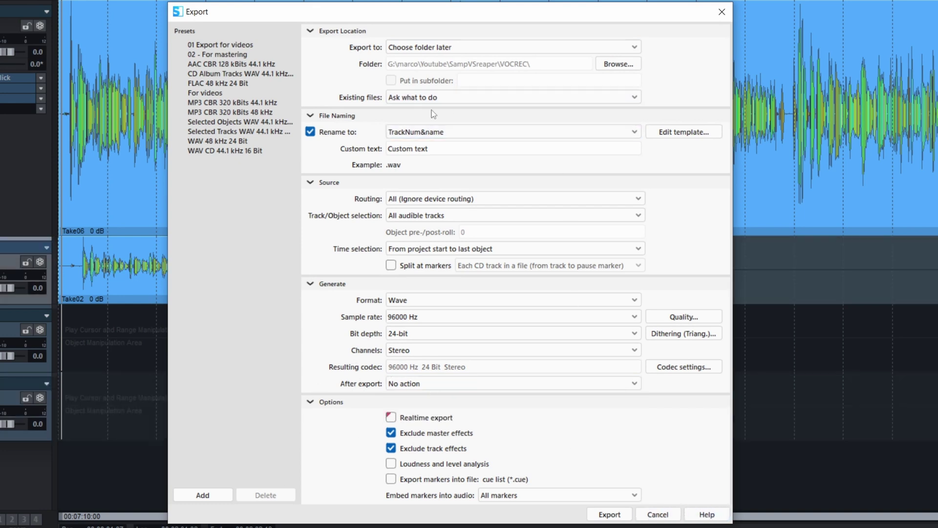
Step: Add an export preset named '03 - Export Raw Tracks'
left_click(210, 495)
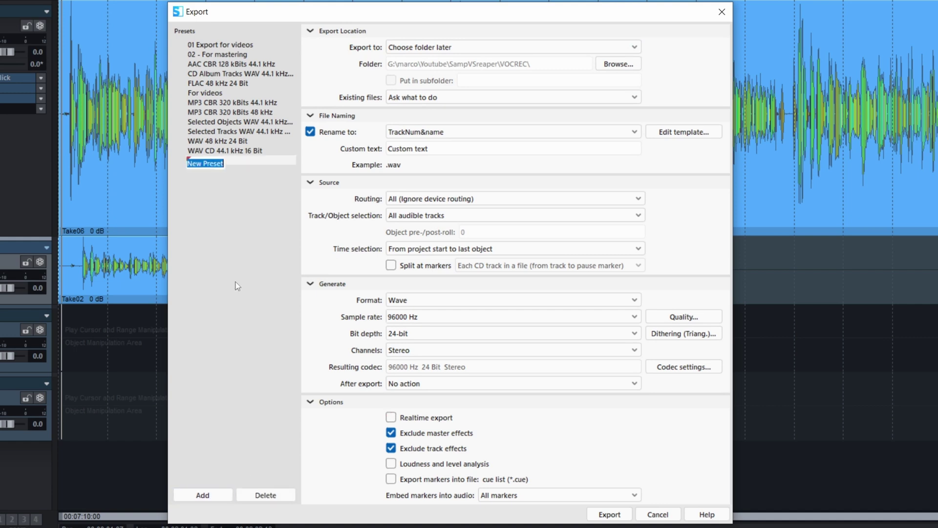
type("E")
type("3 - Export Raw")
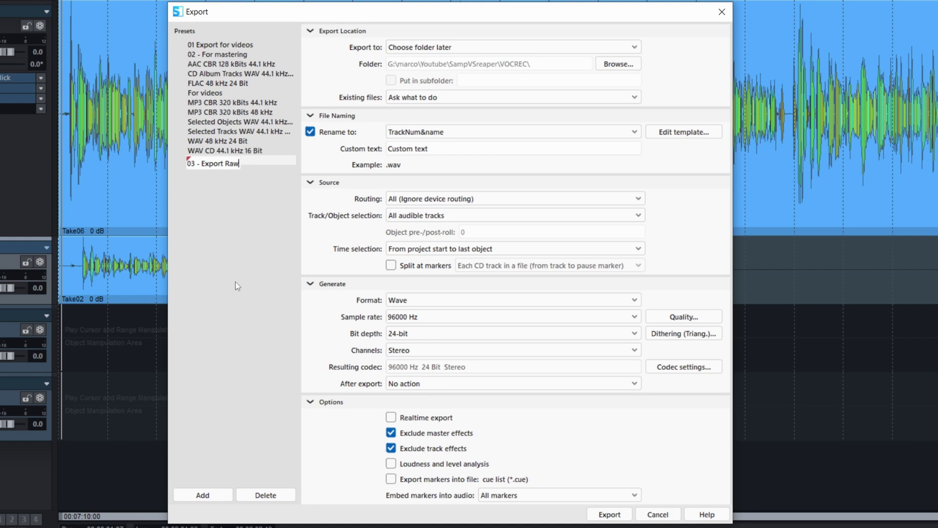
type(" Tracks")
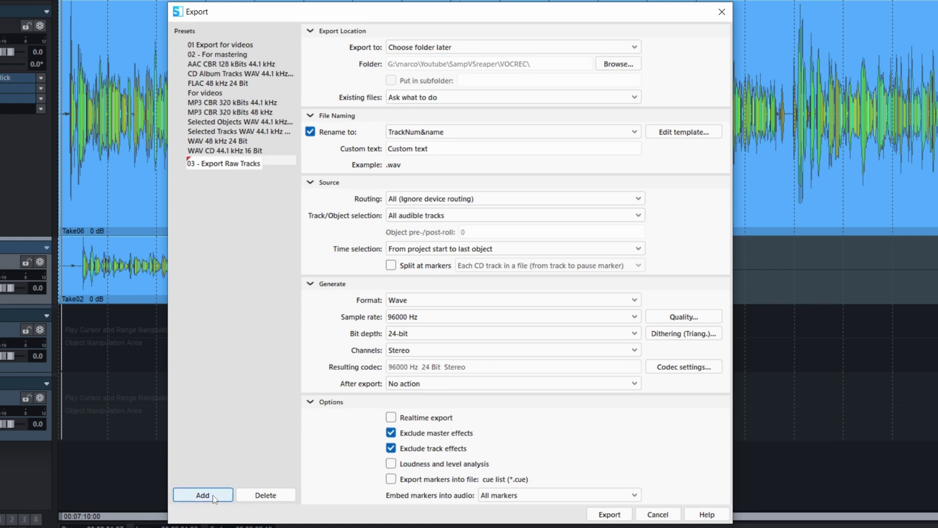
left_click(241, 407)
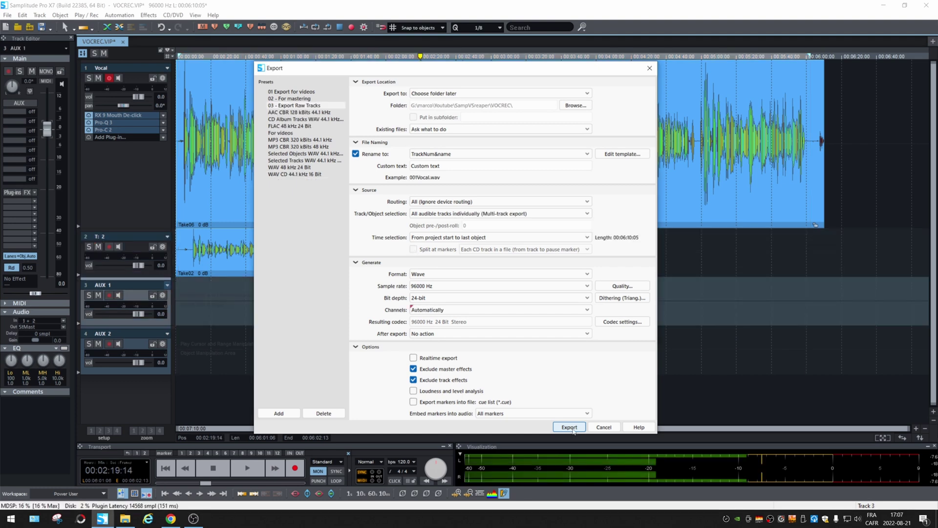
Step: Export the audible tracks into a subfolder of ExportSettings_Pro6 vs 7 > Exports
left_click(569, 427)
scroll(468, 322, "up", 7)
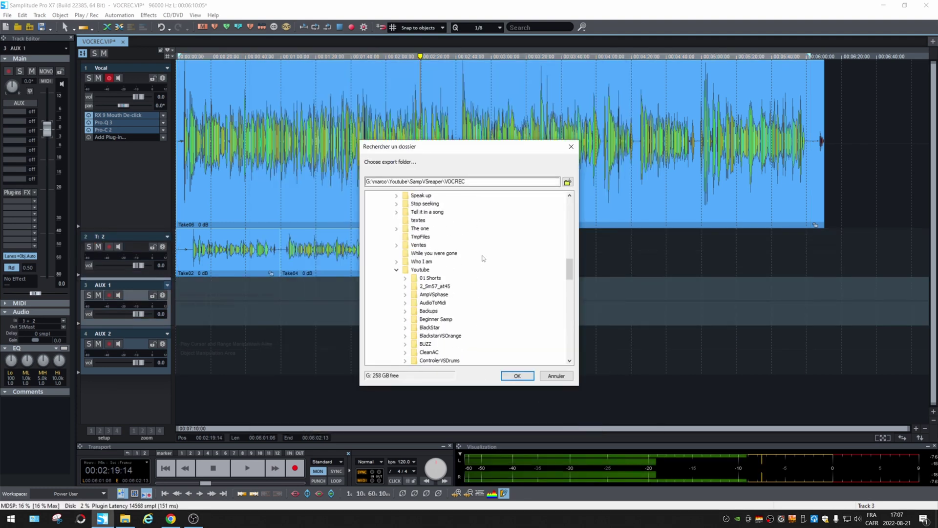
left_click(405, 278)
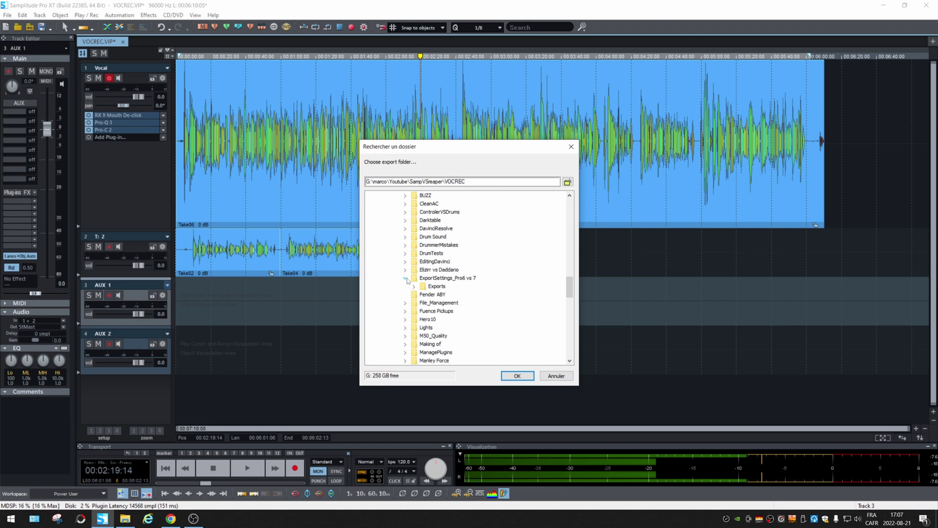
left_click(414, 287)
left_click(446, 294)
left_click(517, 375)
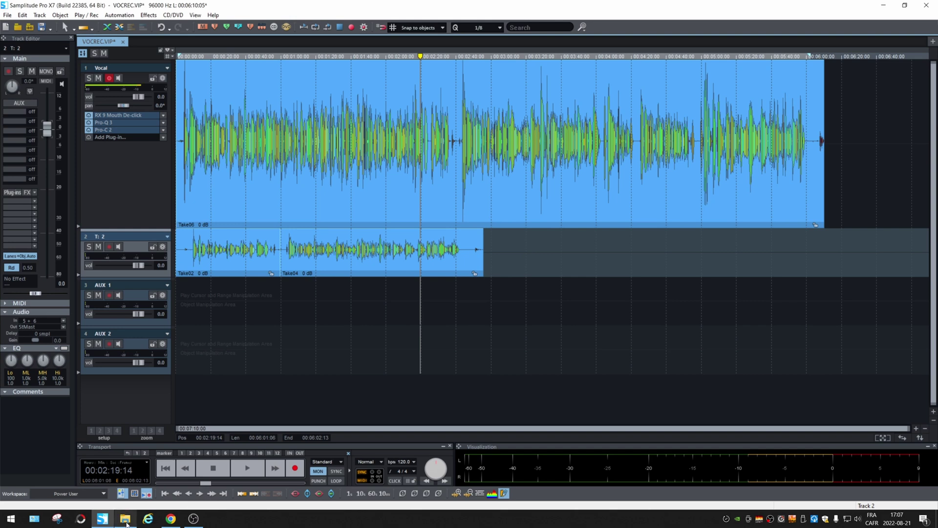
Step: Bring up File Explorer on the Export Pro7 folder to review 001Vocal.wav and 002T 2.wav
left_click(125, 517)
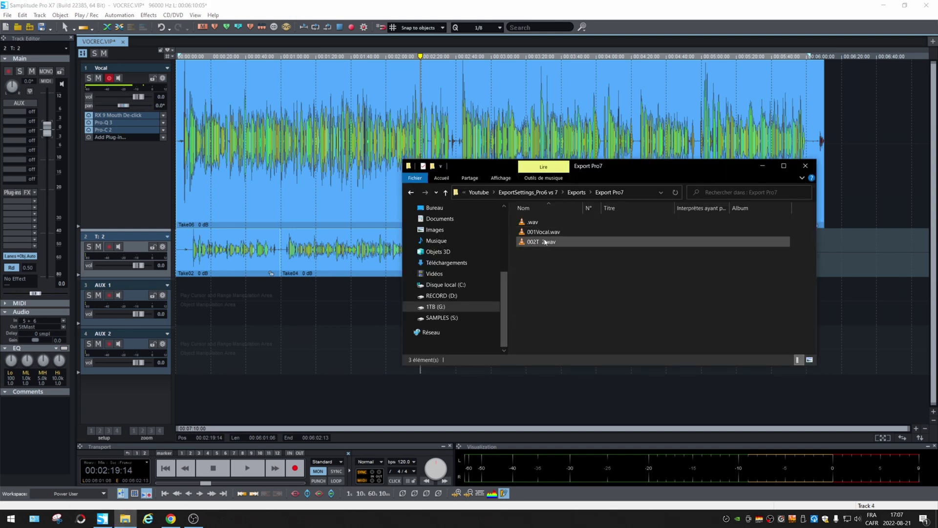